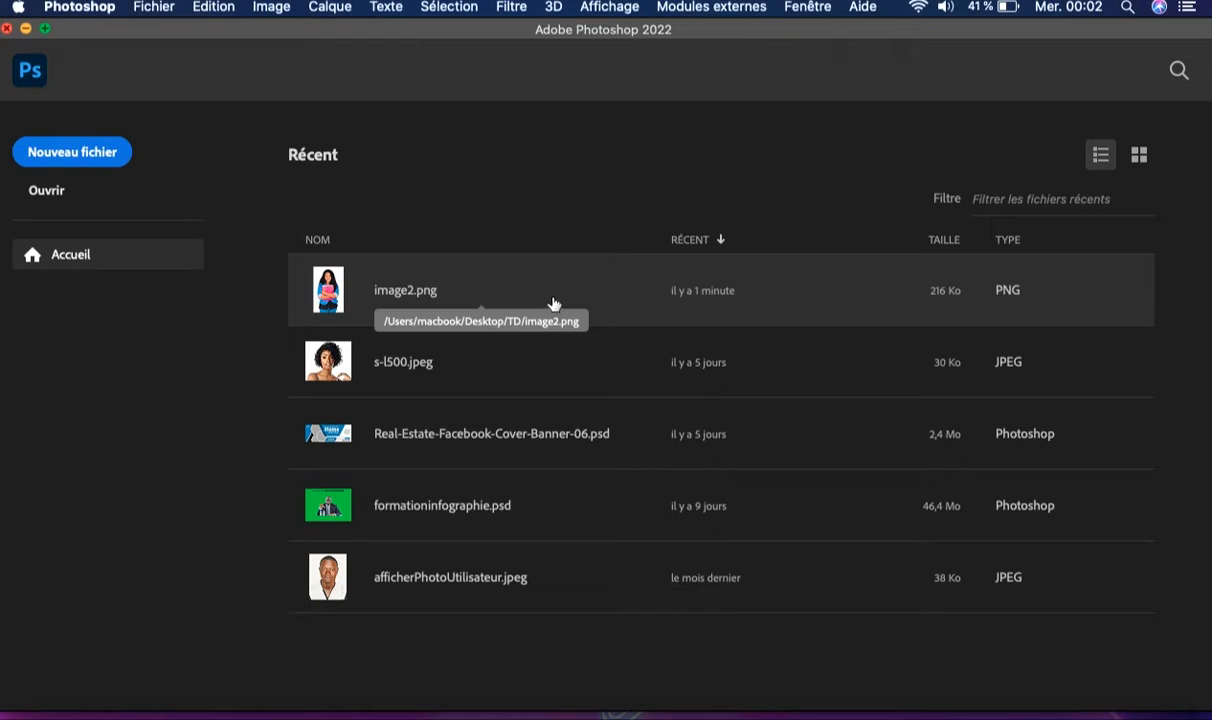
Step: Open image2.png and place a new white-filled layer beneath the photo layer
left_click(448, 292)
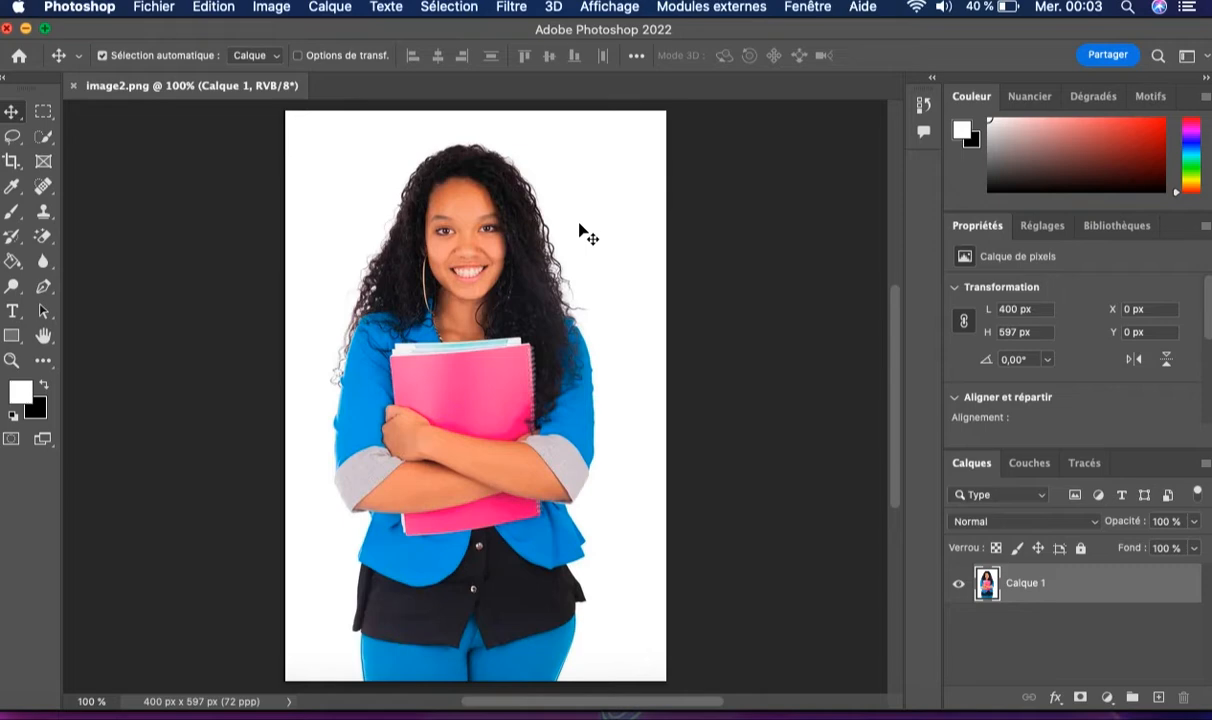
left_click(1158, 697)
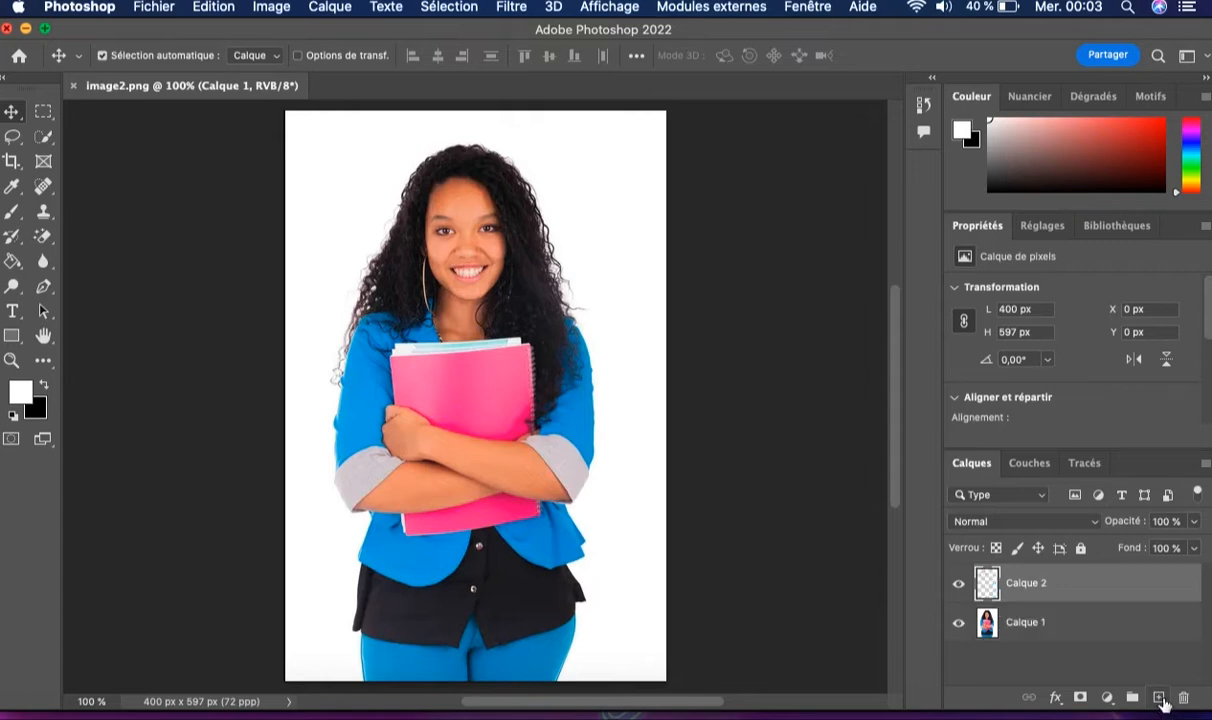
left_click_drag(1098, 584, 1076, 640)
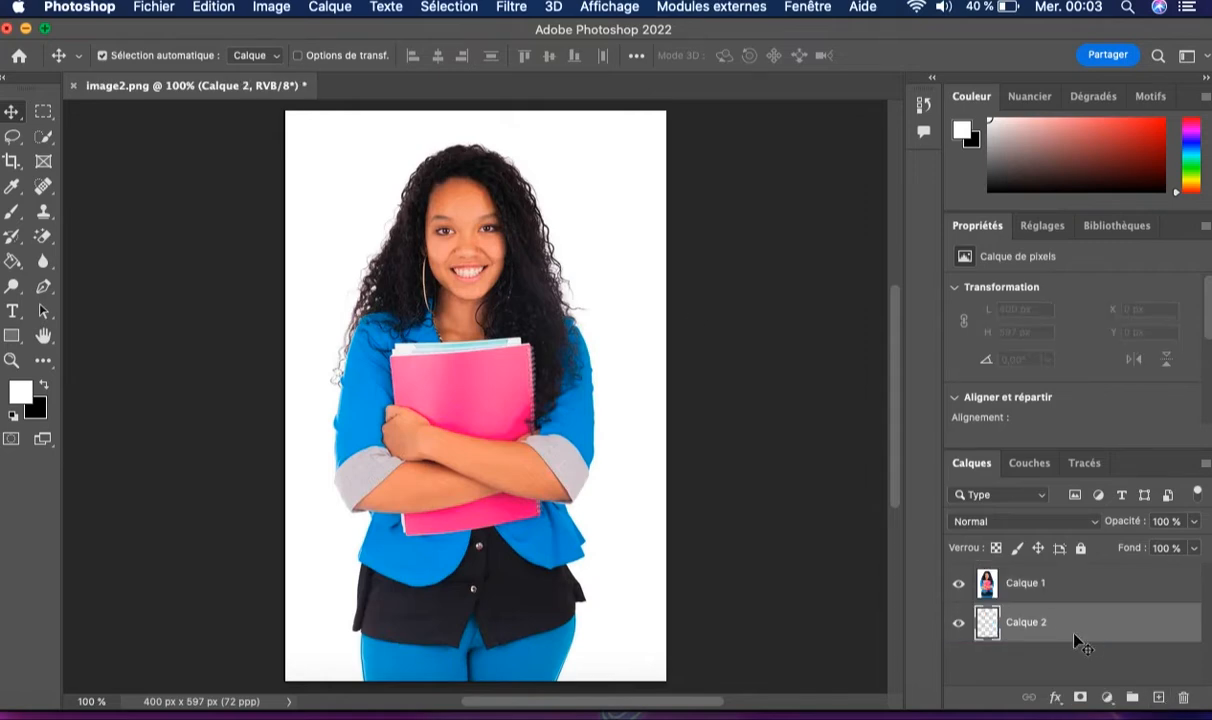
left_click(12, 260)
left_click(338, 175)
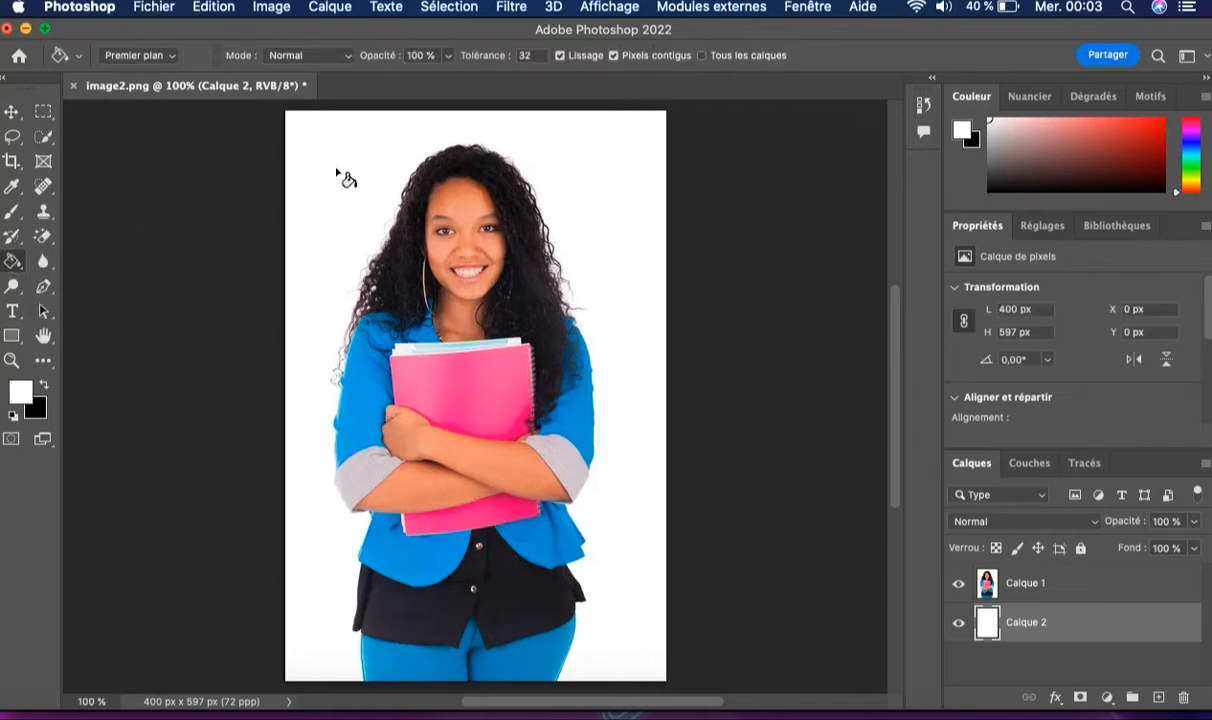
Step: Select Calque 1 and compare its Rouge, Vert and Bleu channels for contrast between the subject and the background
left_click(1088, 584)
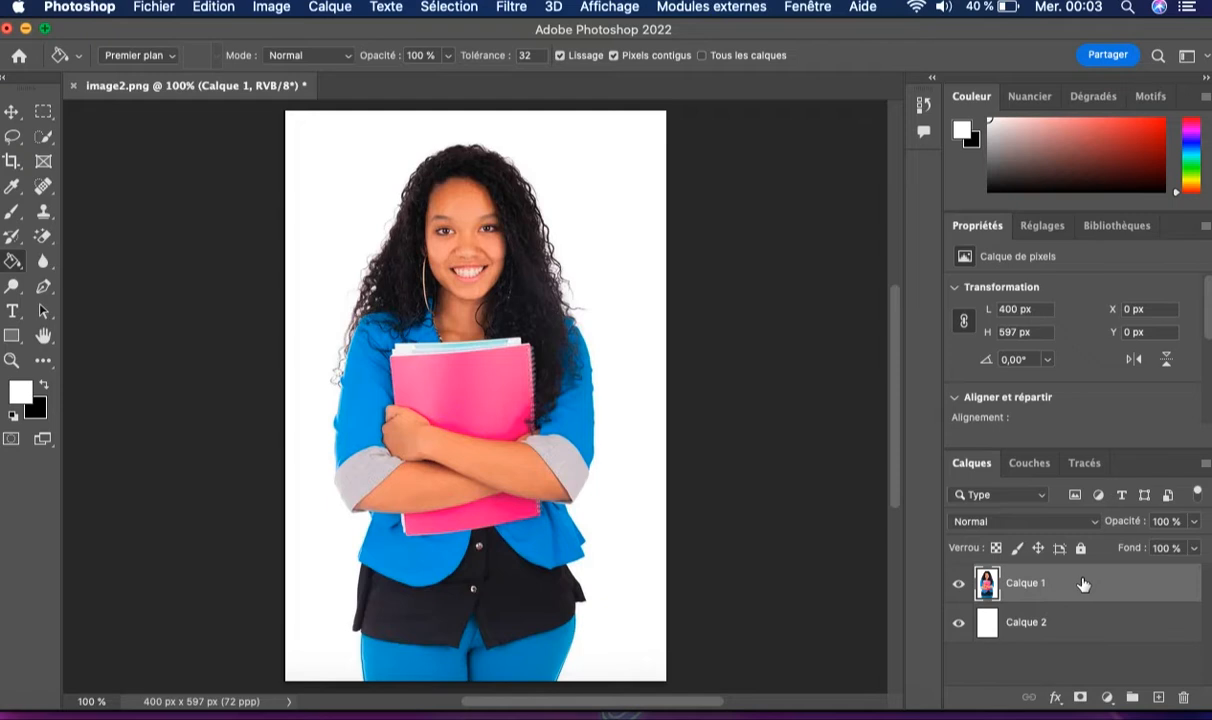
left_click(1029, 465)
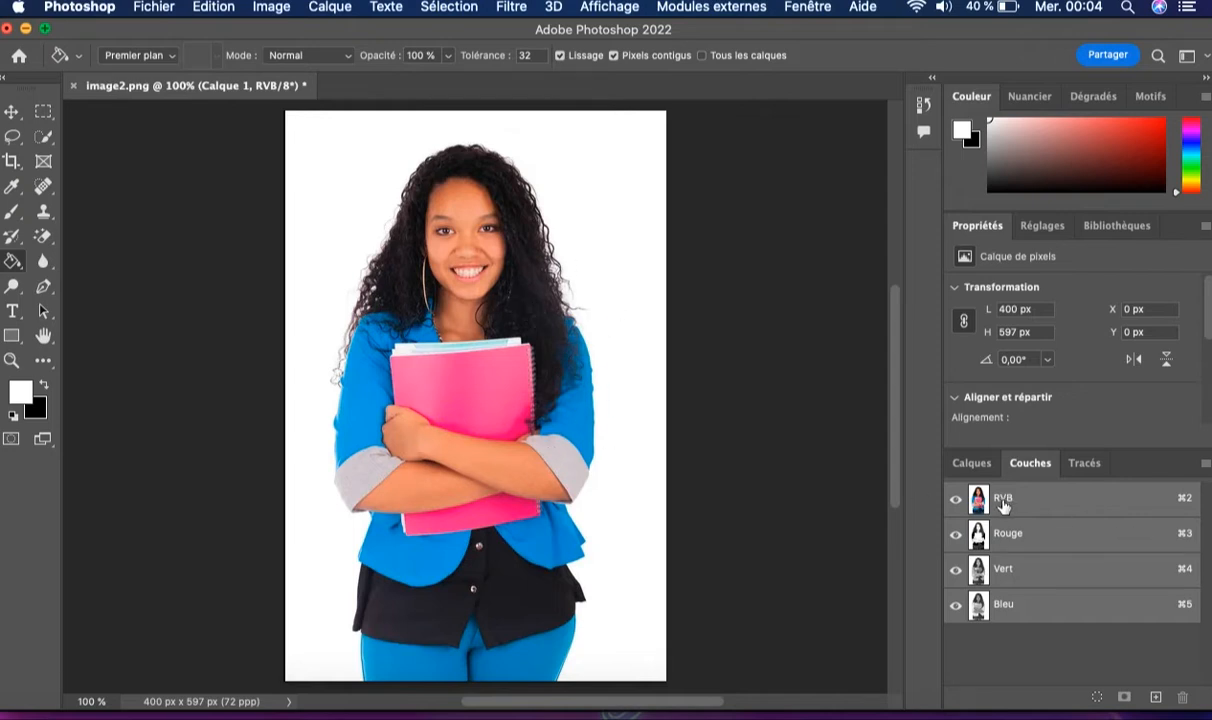
left_click(1036, 541)
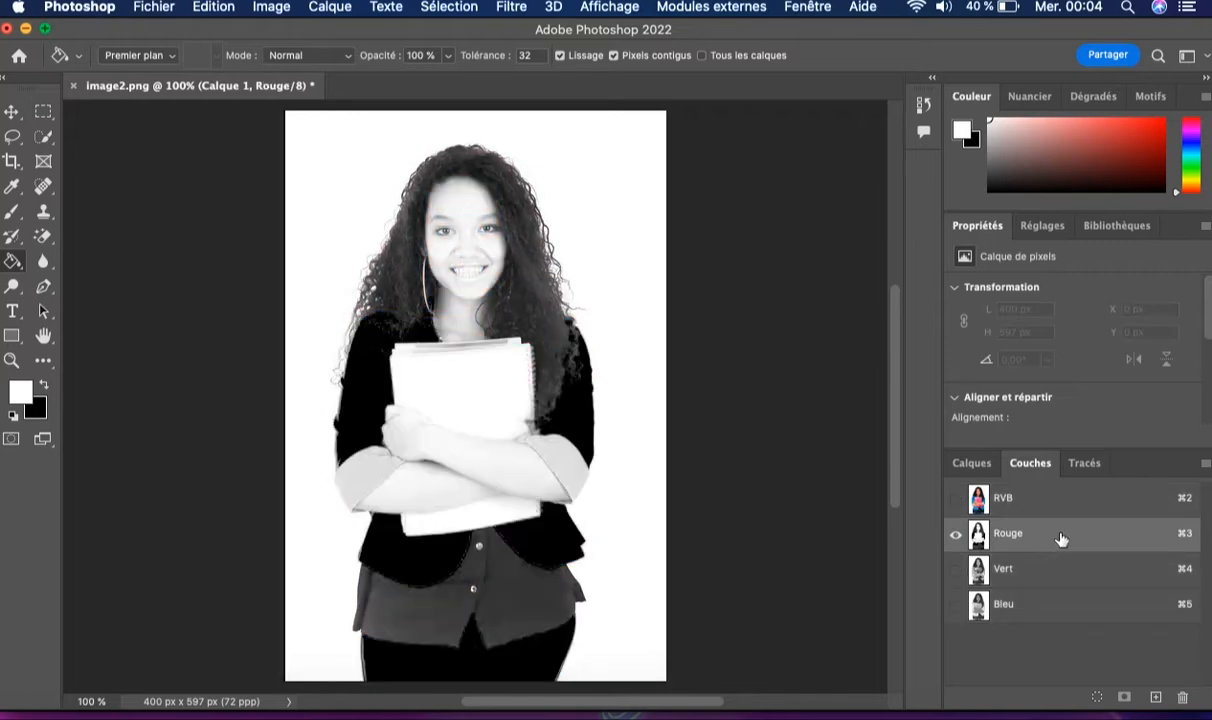
left_click(1054, 572)
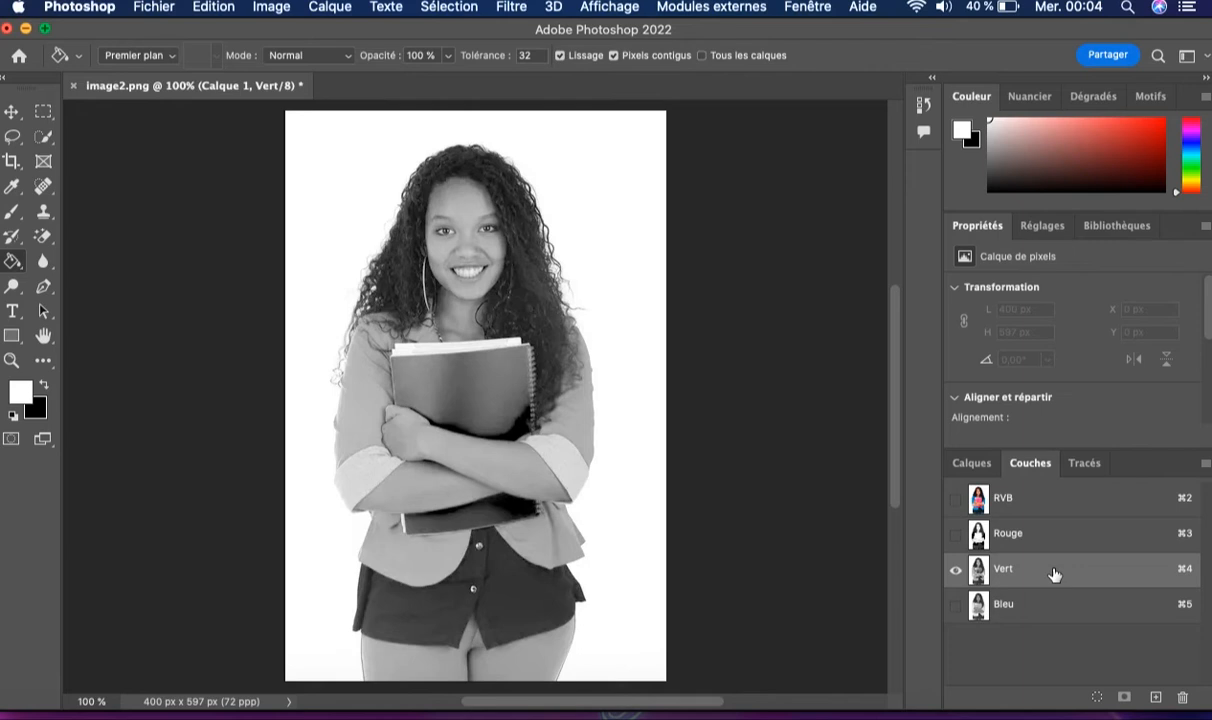
left_click(1044, 611)
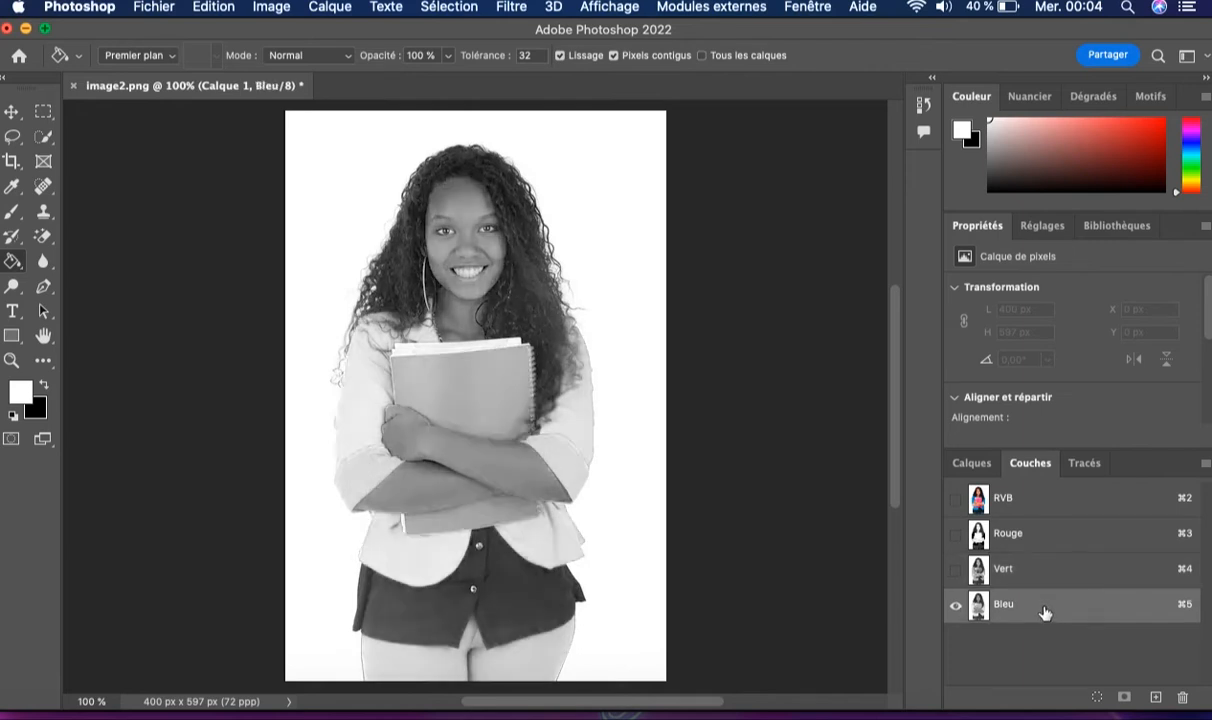
left_click(1043, 501)
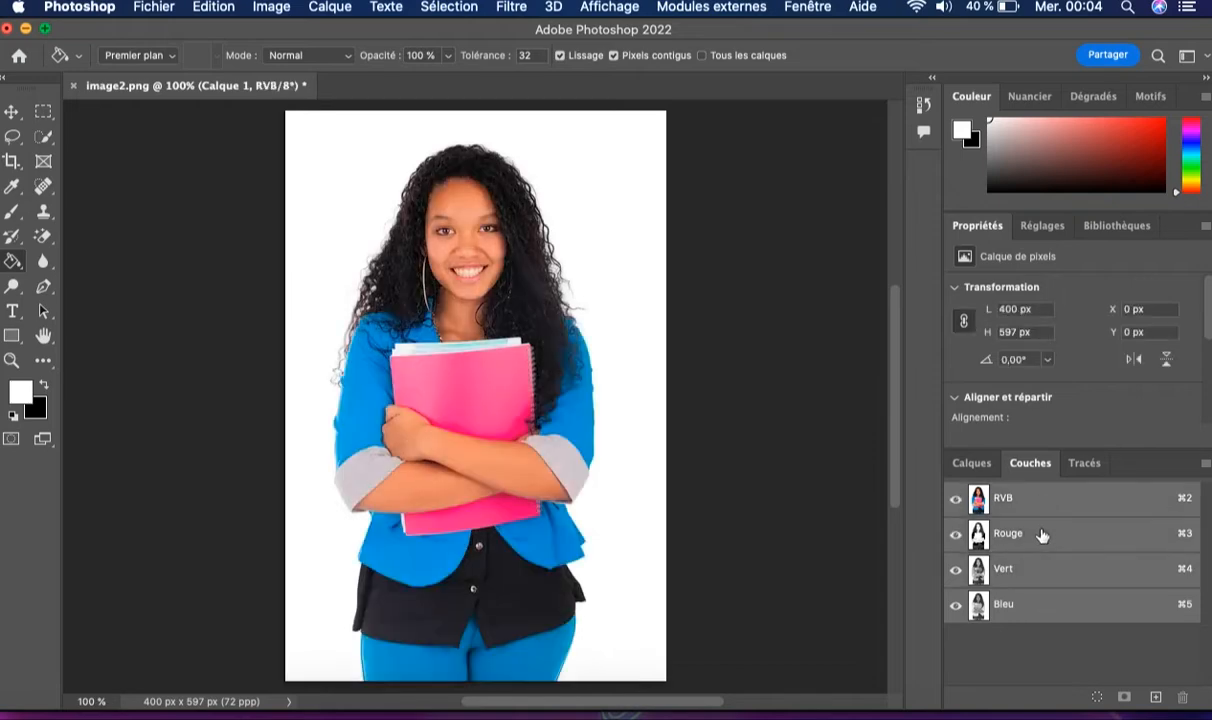
left_click(1043, 538)
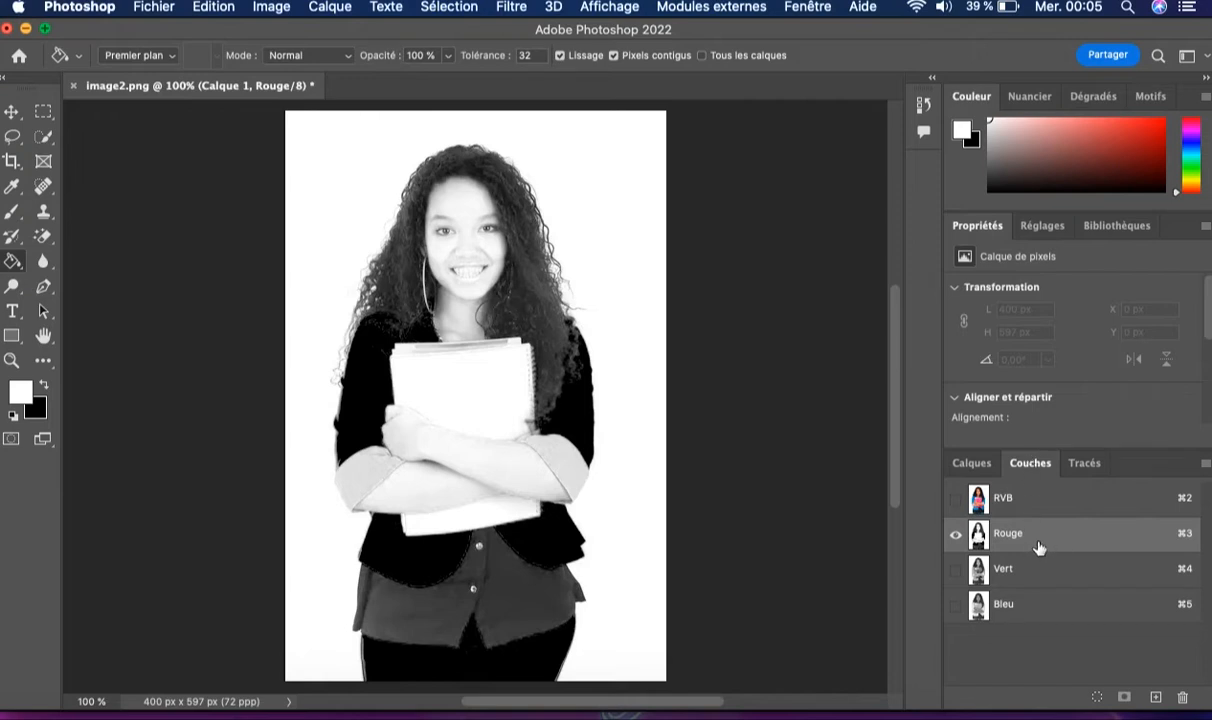
left_click(1036, 577)
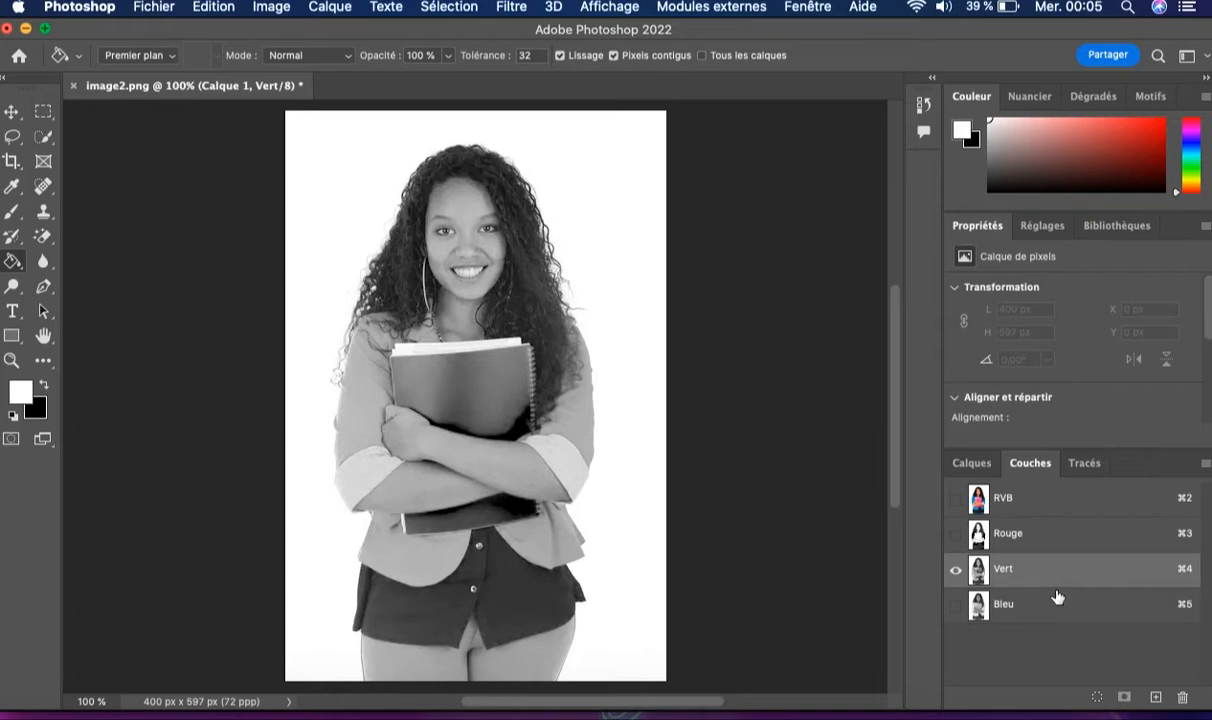
left_click(1050, 611)
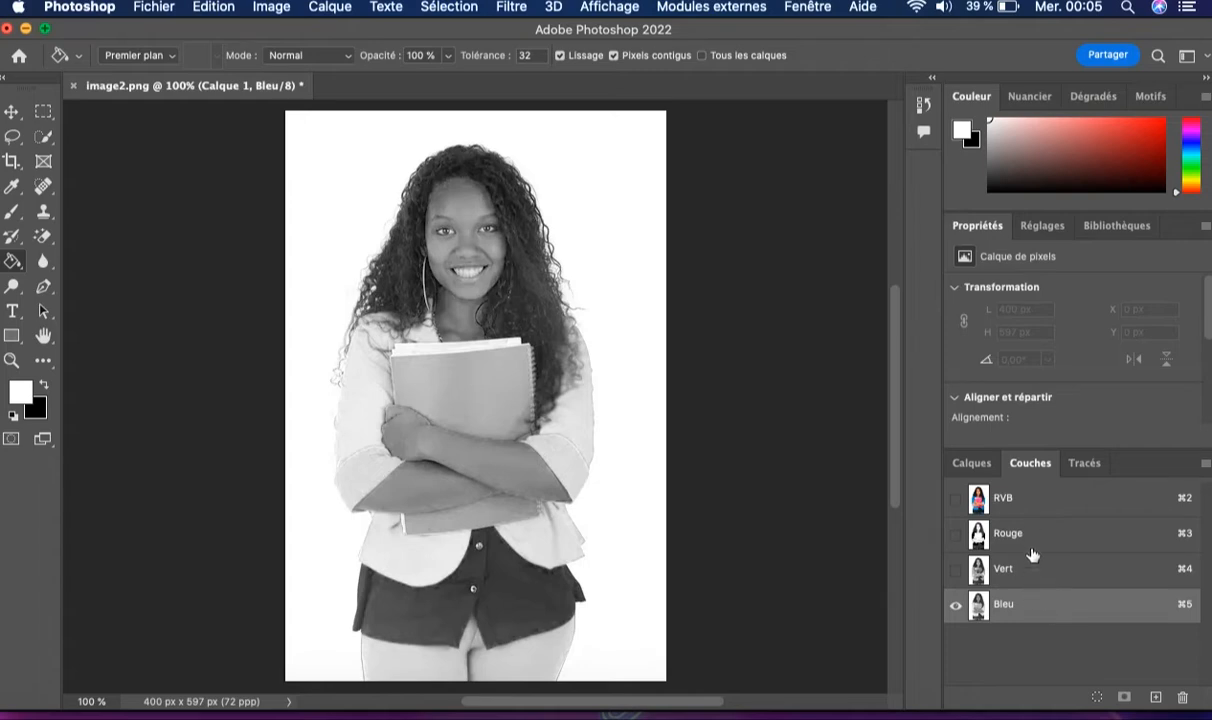
left_click(1035, 575)
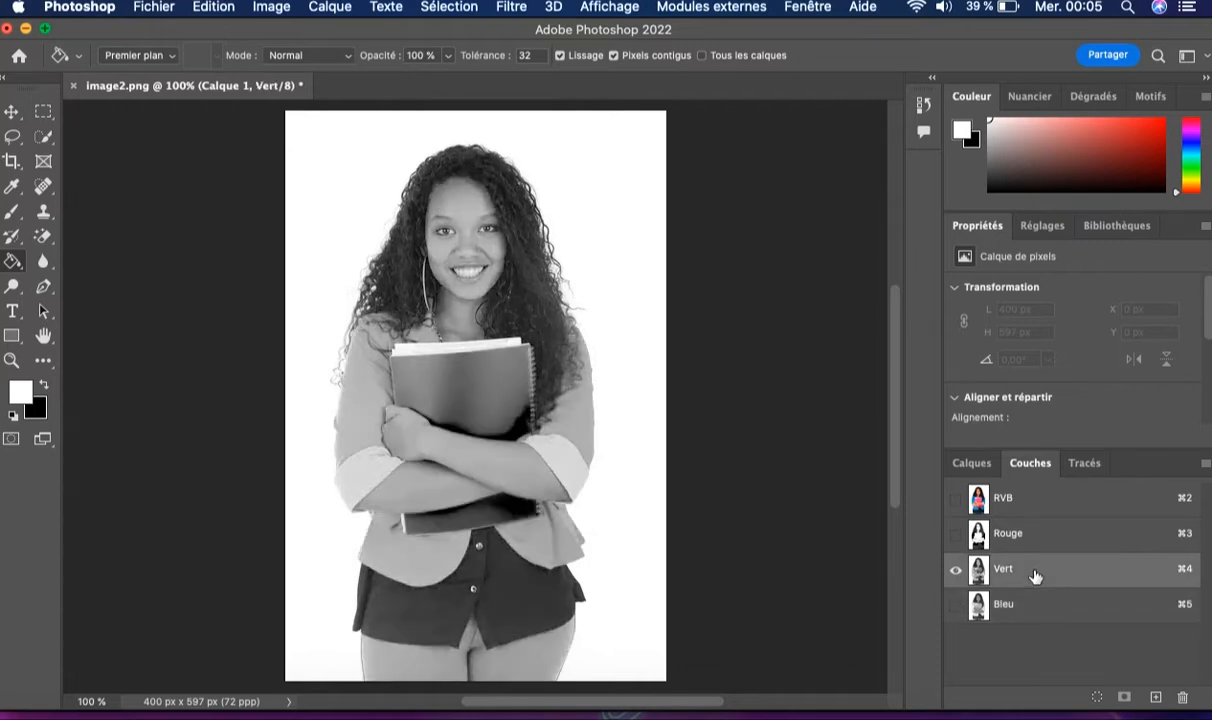
left_click(1039, 609)
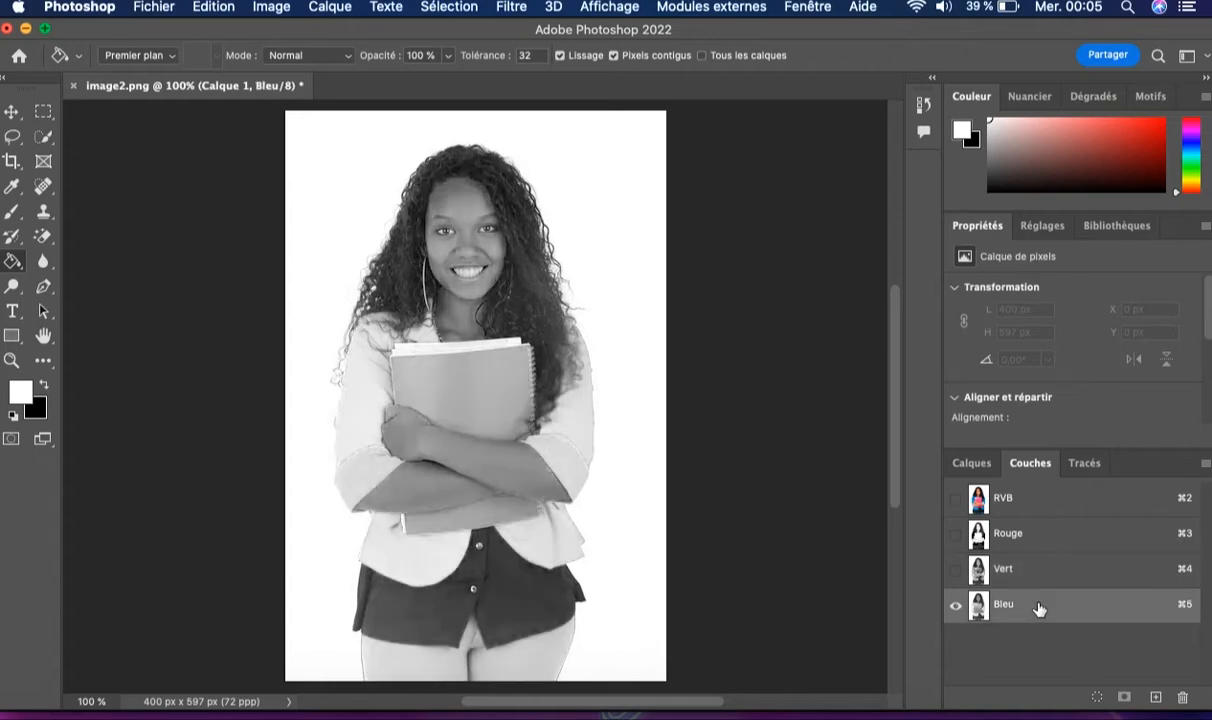
left_click(1030, 577)
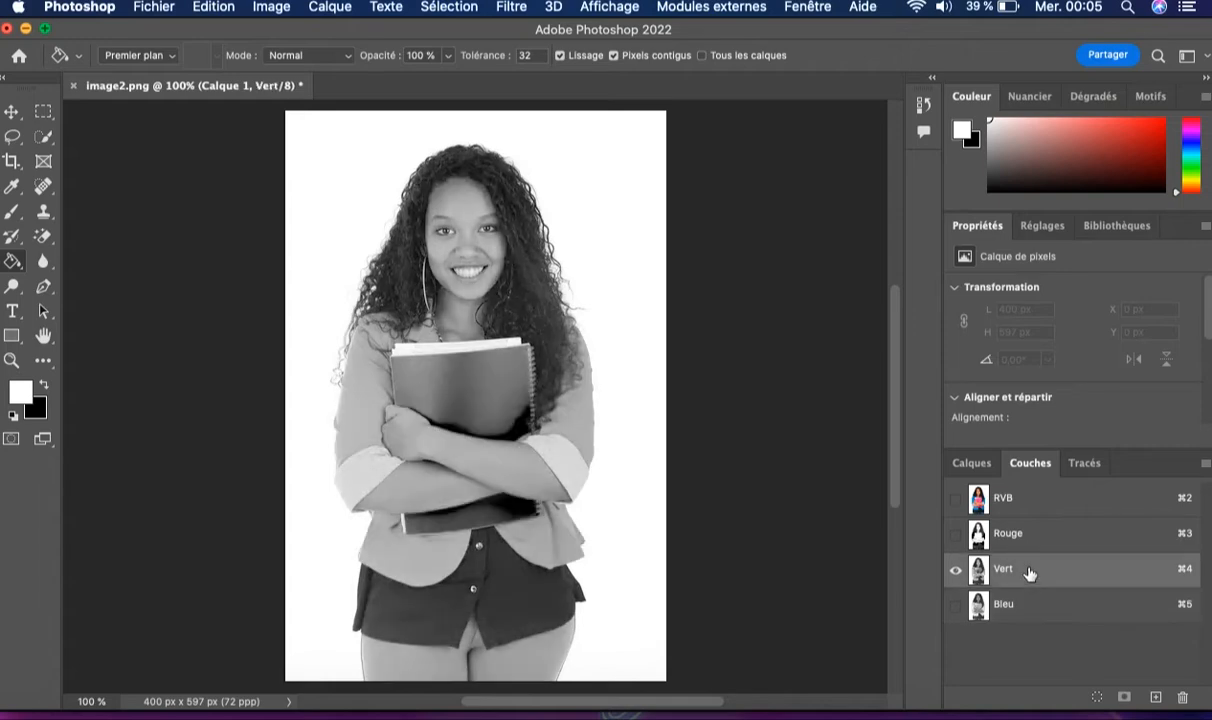
left_click(1020, 537)
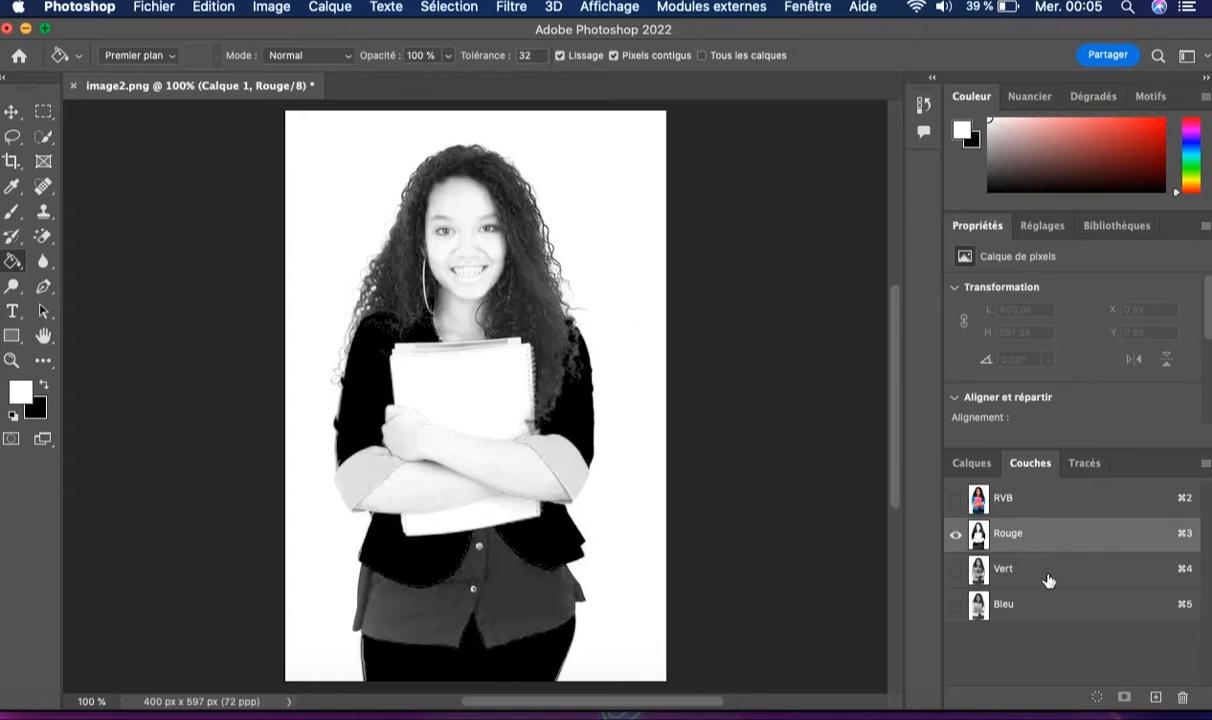
left_click(1047, 574)
Step: Duplicate the Rouge channel
left_click(1033, 541)
left_click_drag(1069, 538, 1158, 706)
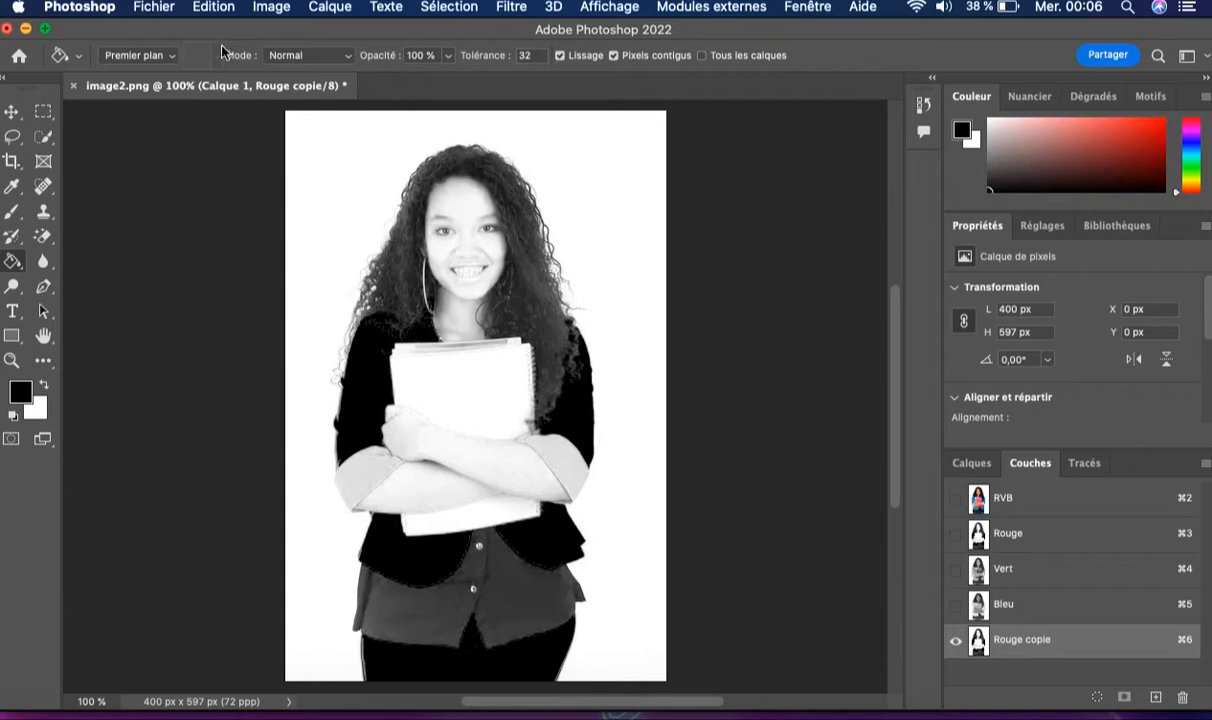
Step: Apply a Levels adjustment to the duplicated Rouge channel with input black point 234 and white point 245
left_click(270, 8)
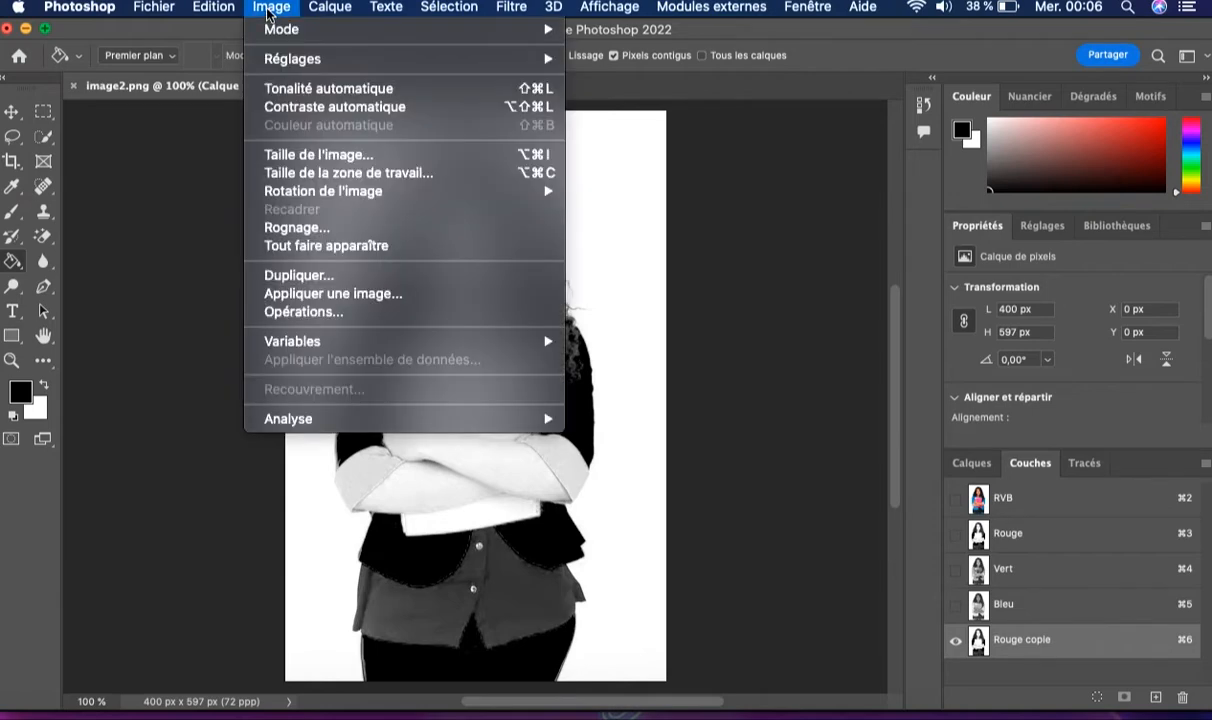
mouse_move(285, 59)
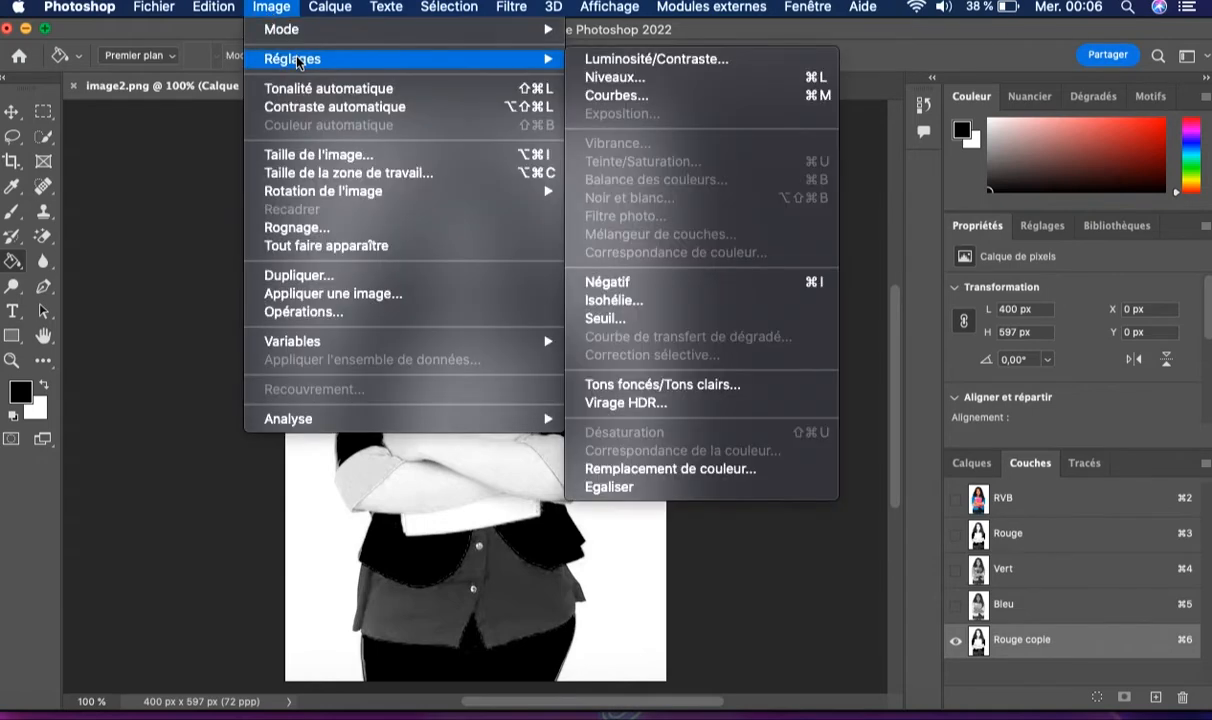
left_click(643, 80)
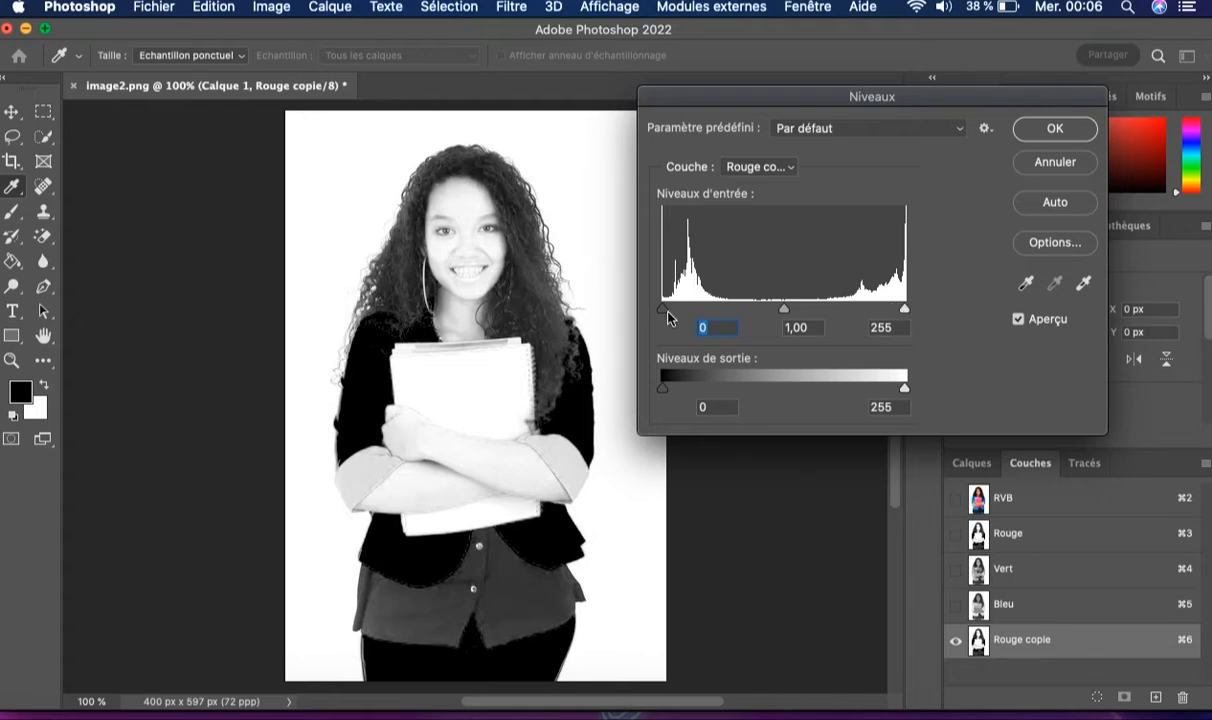
left_click_drag(666, 313, 706, 308)
mouse_move(904, 309)
left_mouse_down()
mouse_move(828, 312)
mouse_move(910, 305)
left_mouse_up()
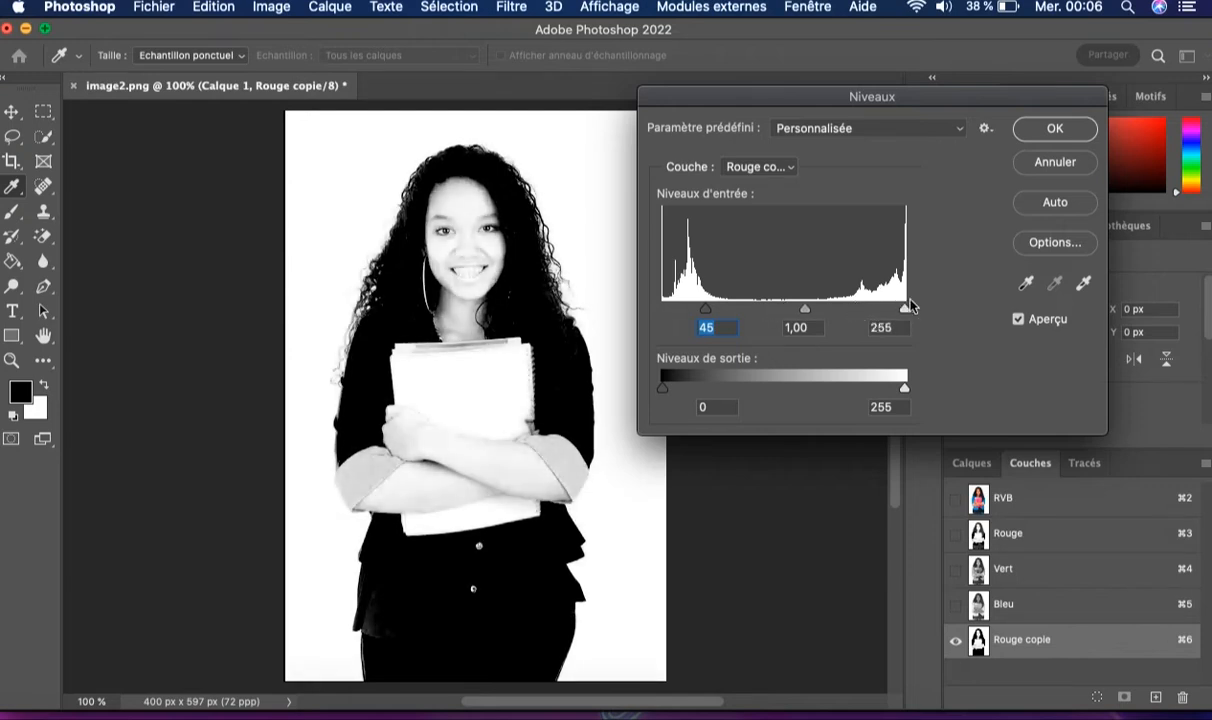
left_click(904, 309)
left_click_drag(707, 314, 898, 305)
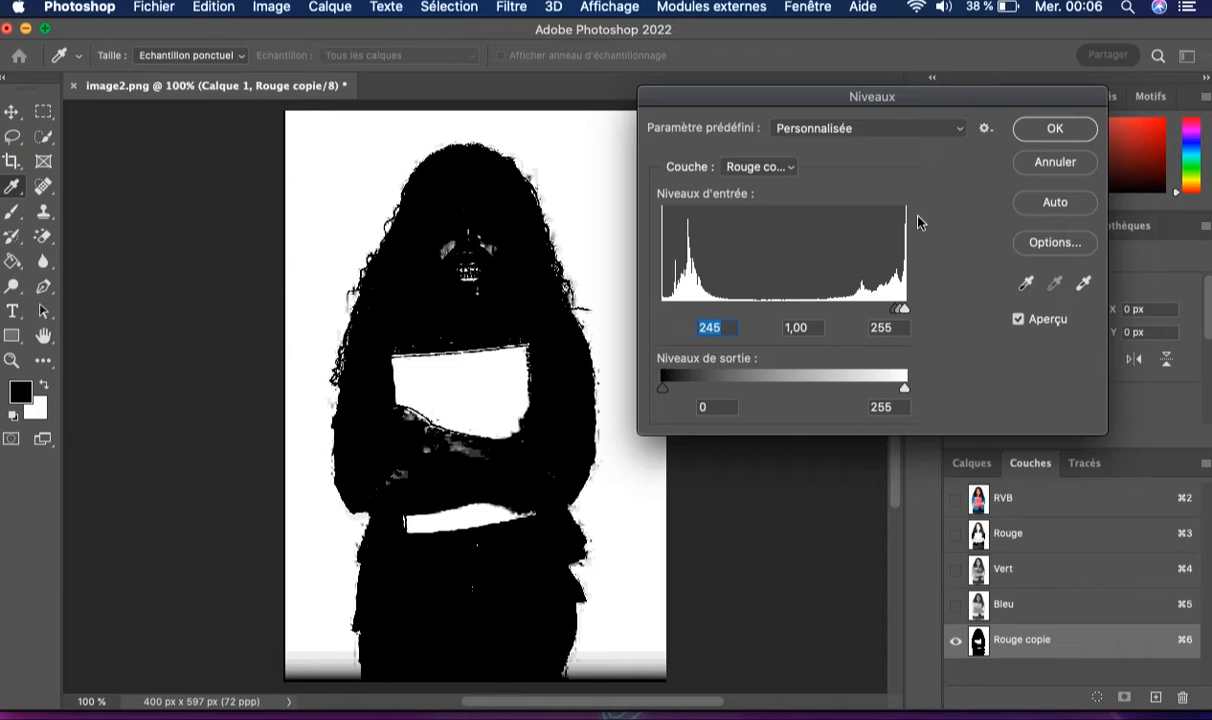
mouse_move(893, 312)
left_mouse_down()
mouse_move(868, 311)
mouse_move(906, 317)
mouse_move(890, 314)
left_mouse_up()
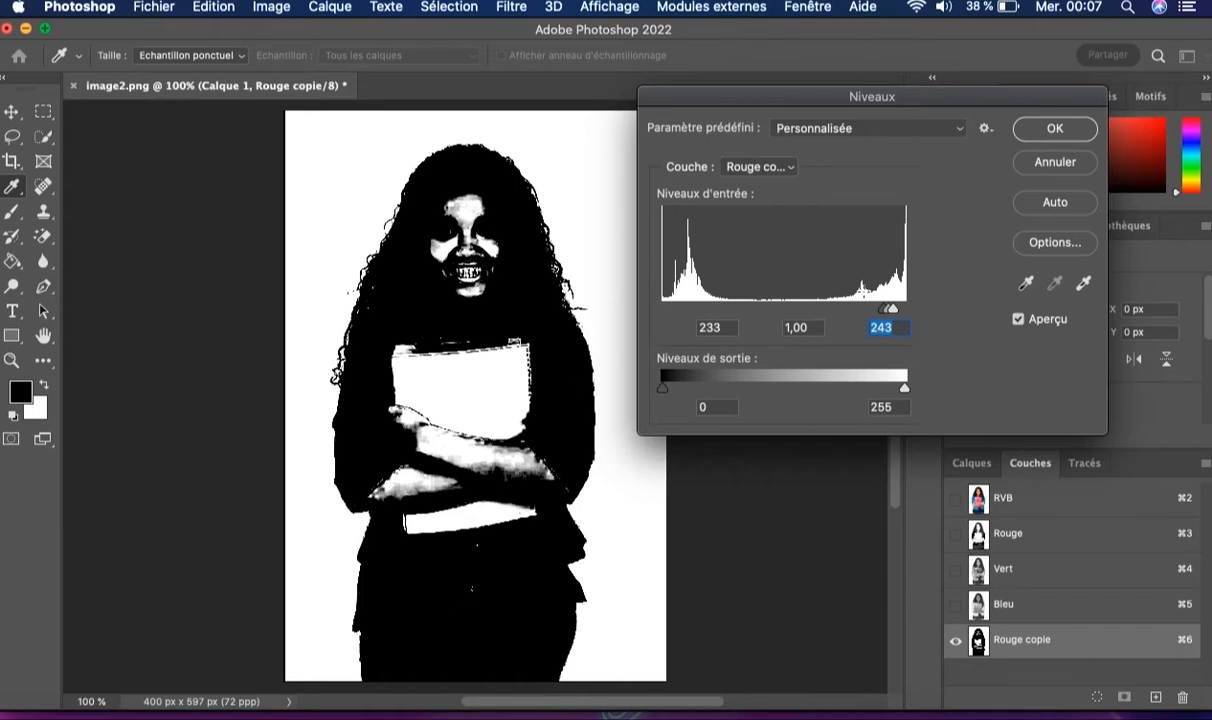
mouse_move(884, 313)
left_mouse_down()
mouse_move(895, 310)
mouse_move(871, 310)
mouse_move(906, 306)
mouse_move(886, 313)
left_mouse_up()
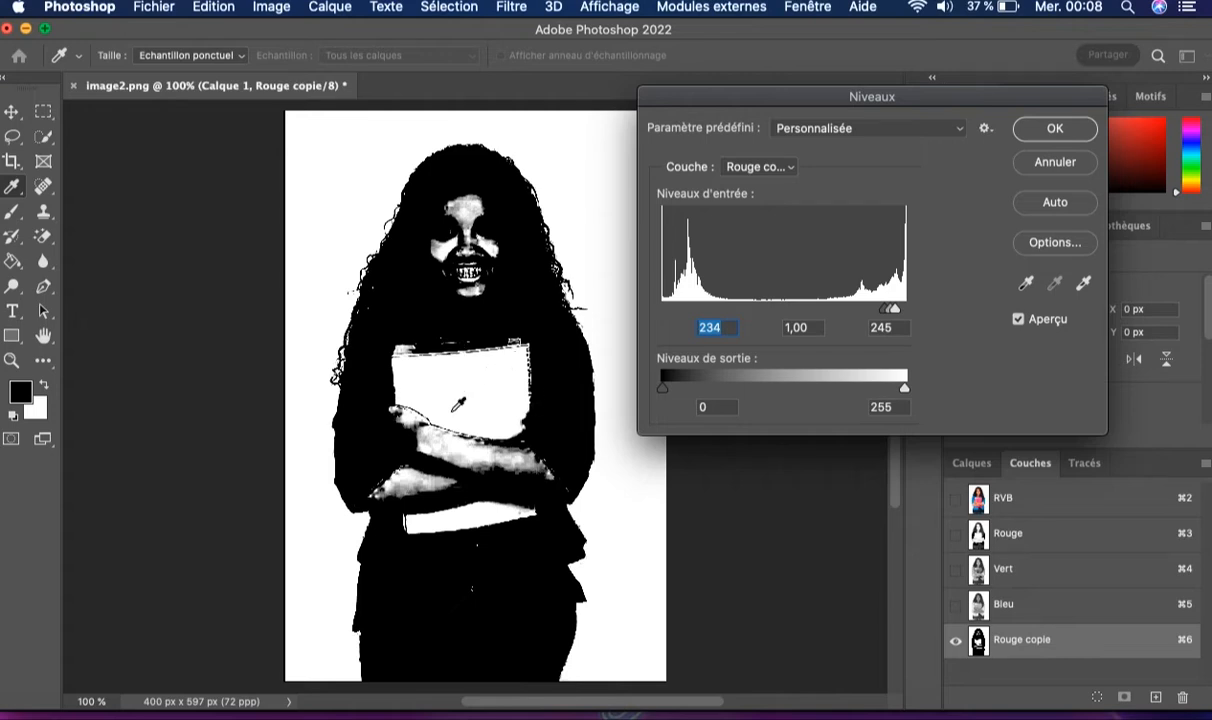
left_click(1058, 130)
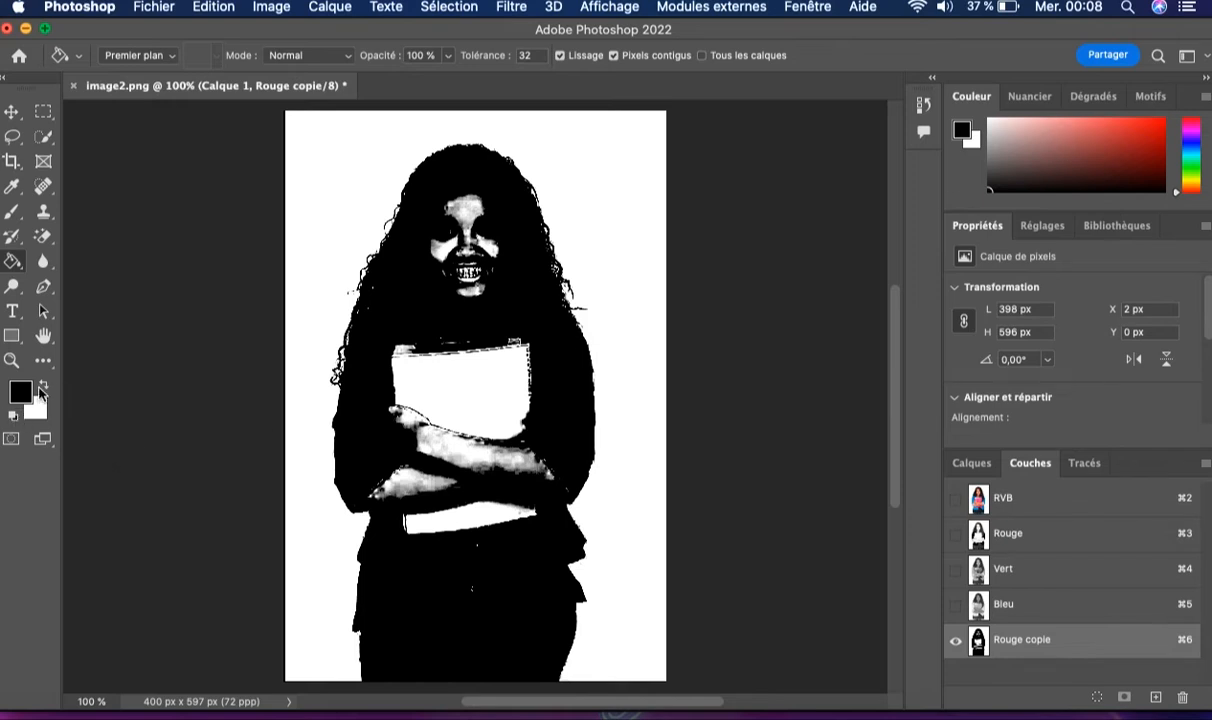
Step: Try two shades of red as the foreground colour for the duplicated channel, starting with f44747
left_click(43, 389)
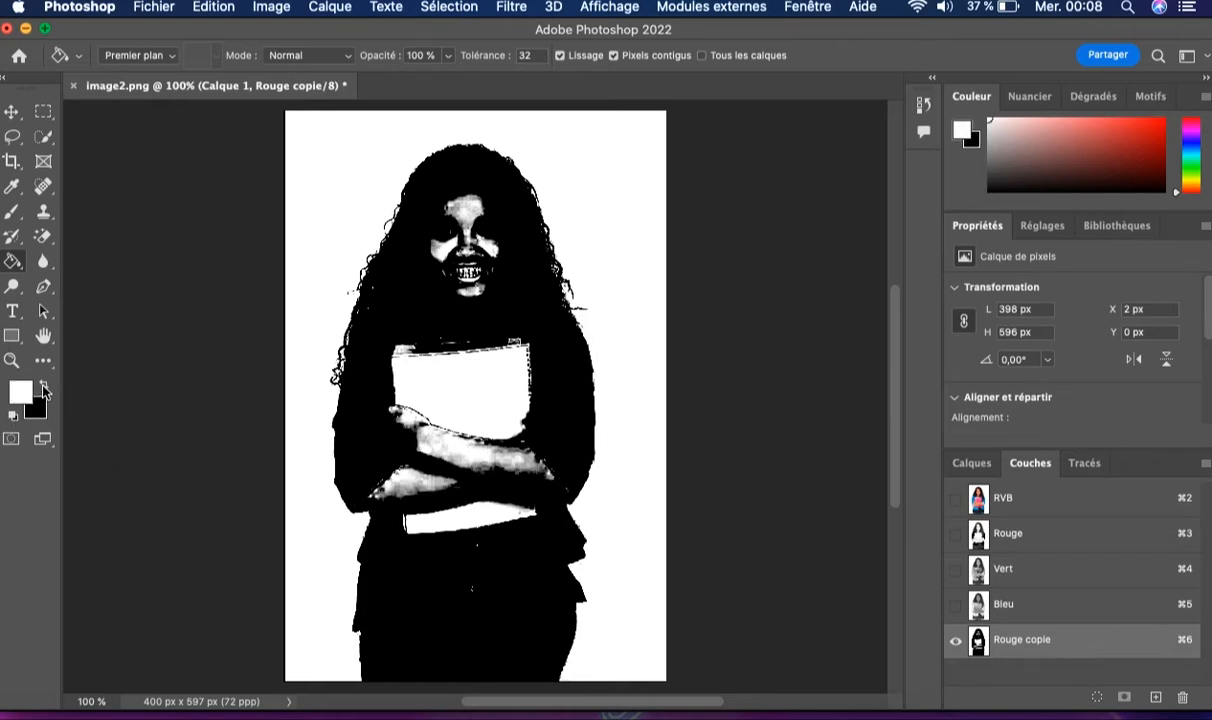
left_click(43, 386)
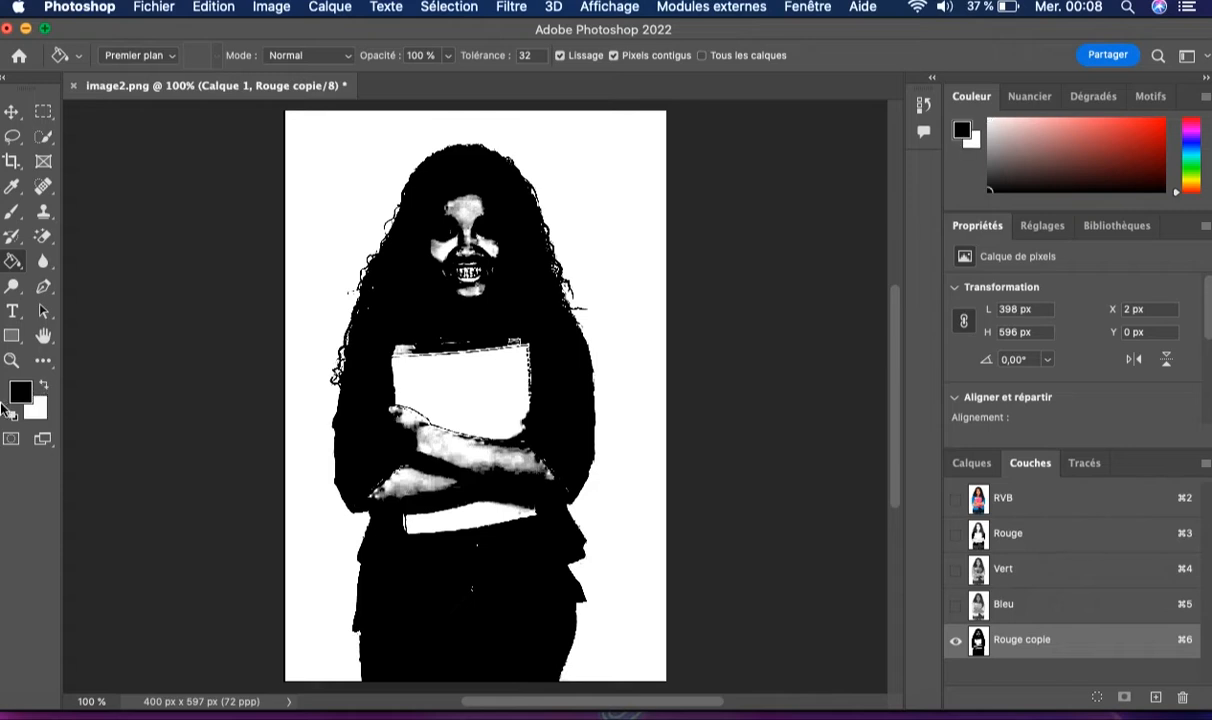
left_click(20, 392)
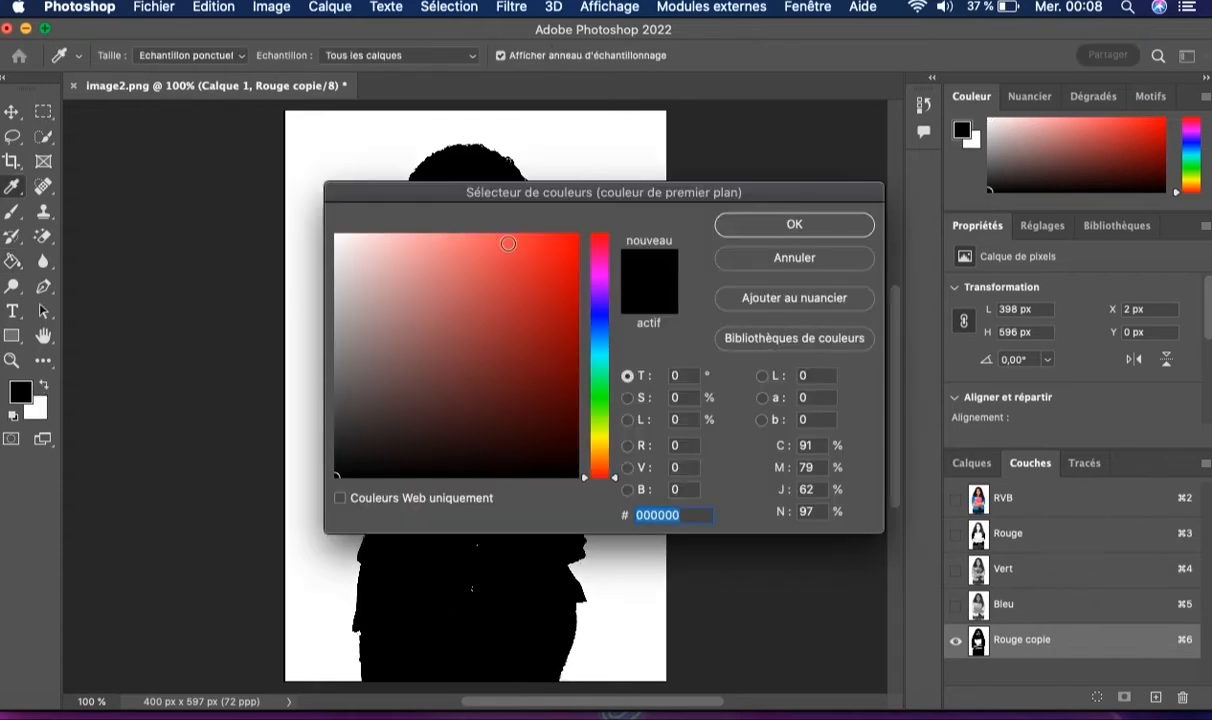
left_click(507, 244)
left_click(748, 222)
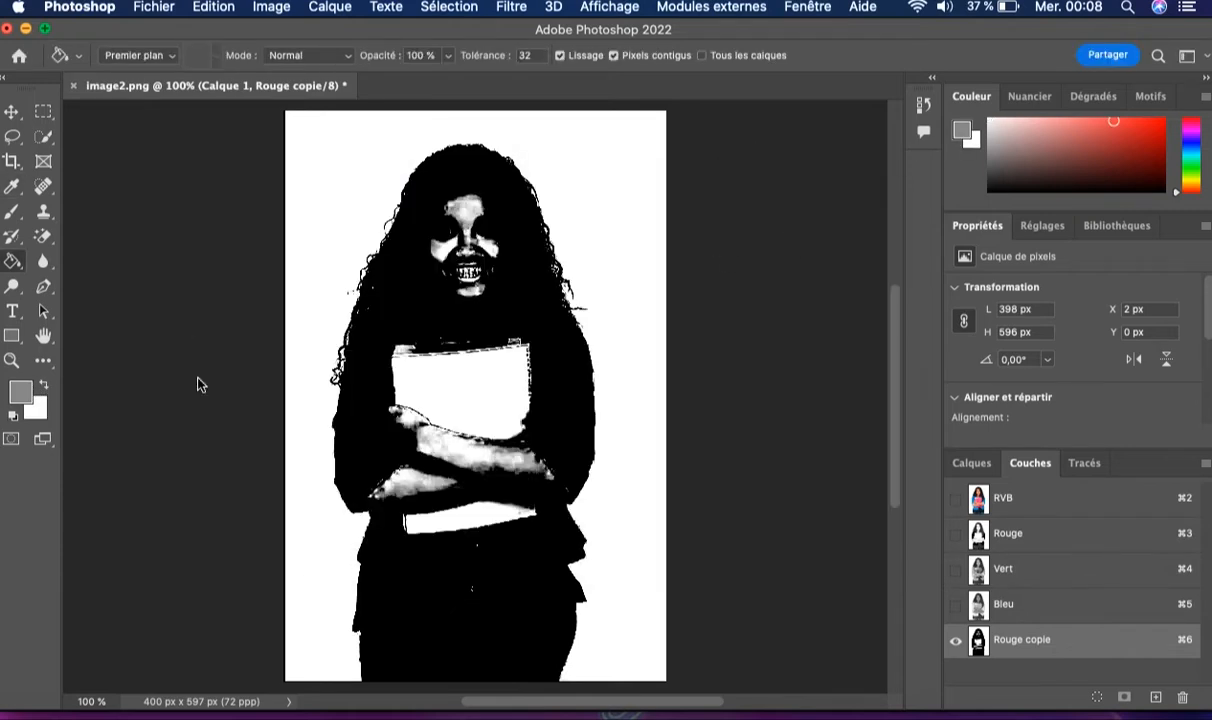
left_click(21, 390)
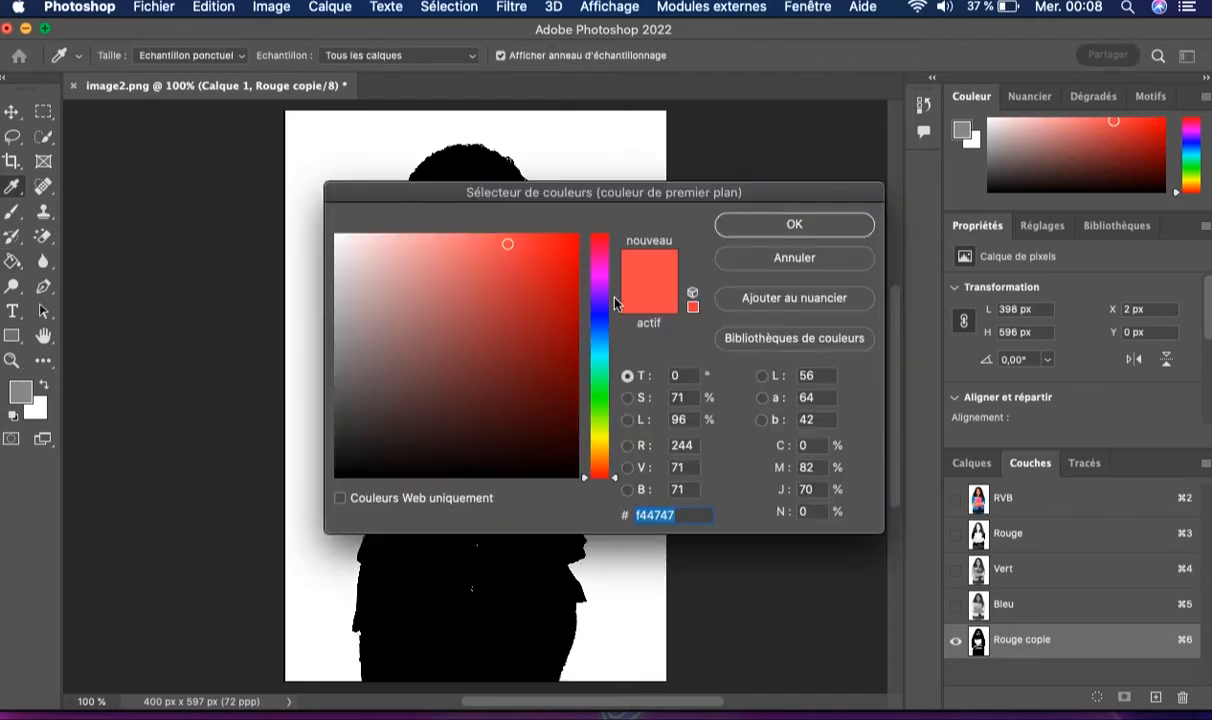
left_click(564, 245)
left_click(824, 225)
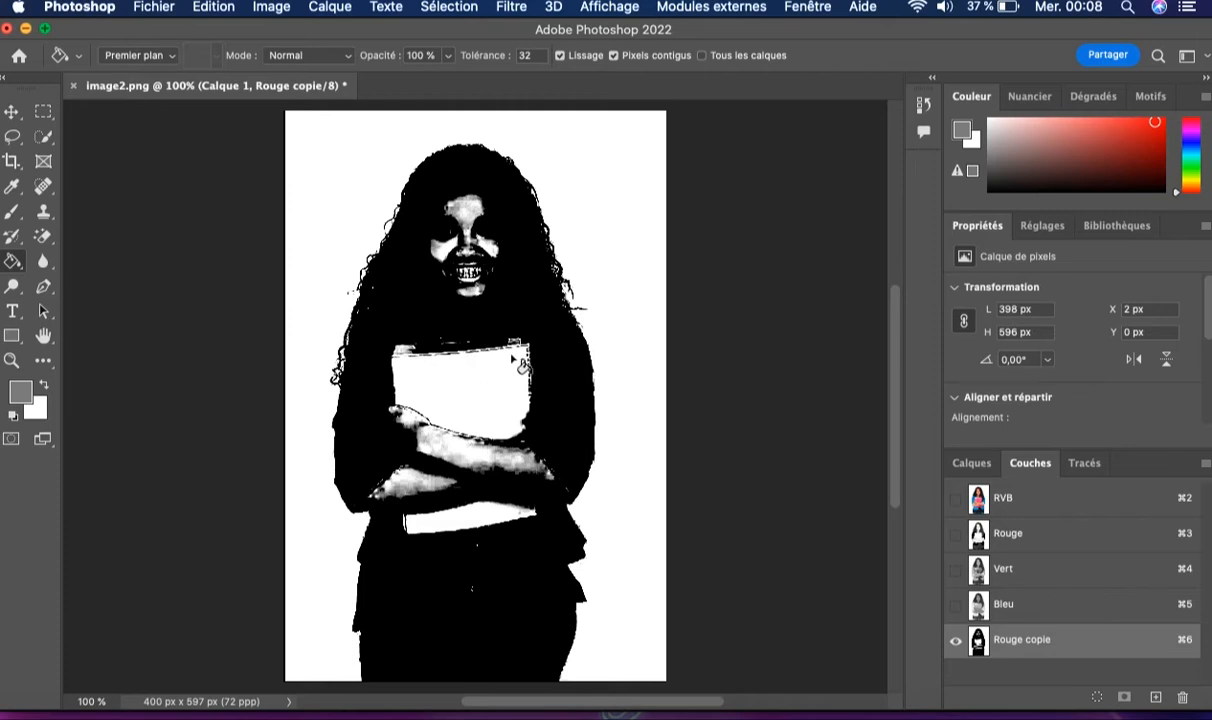
Step: Restore the default foreground and background colours and swap them to get a black foreground and white background
left_click(45, 387)
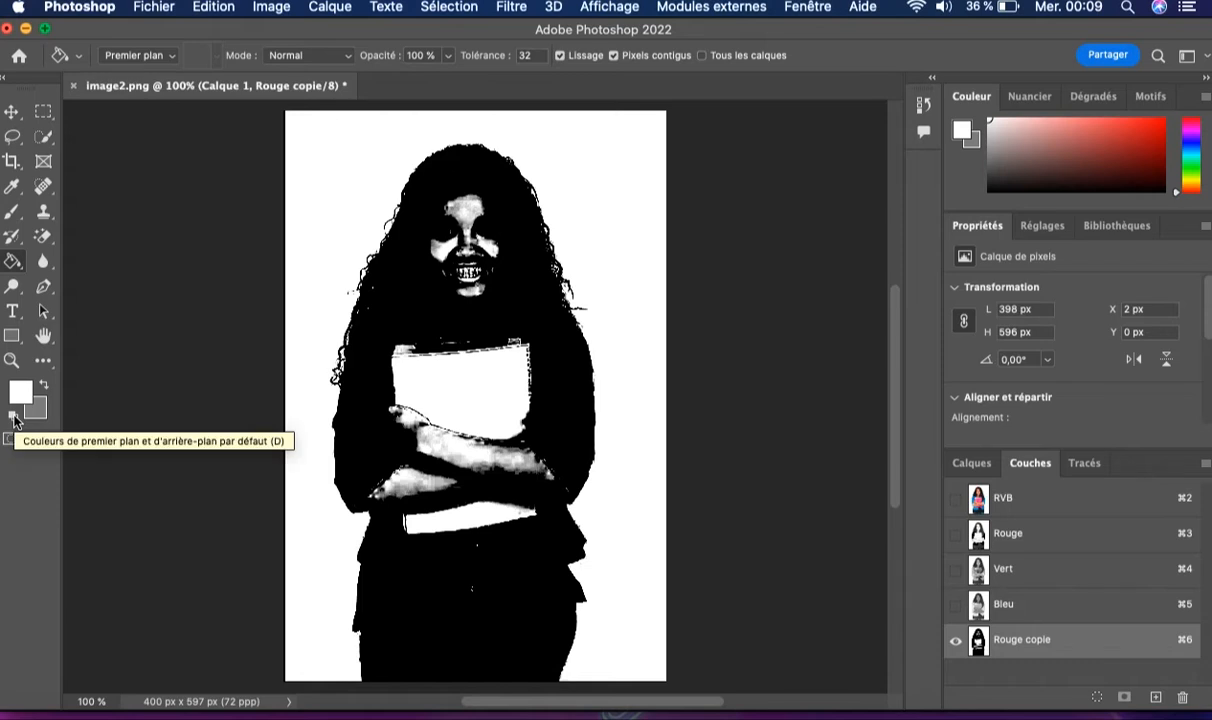
left_click(13, 418)
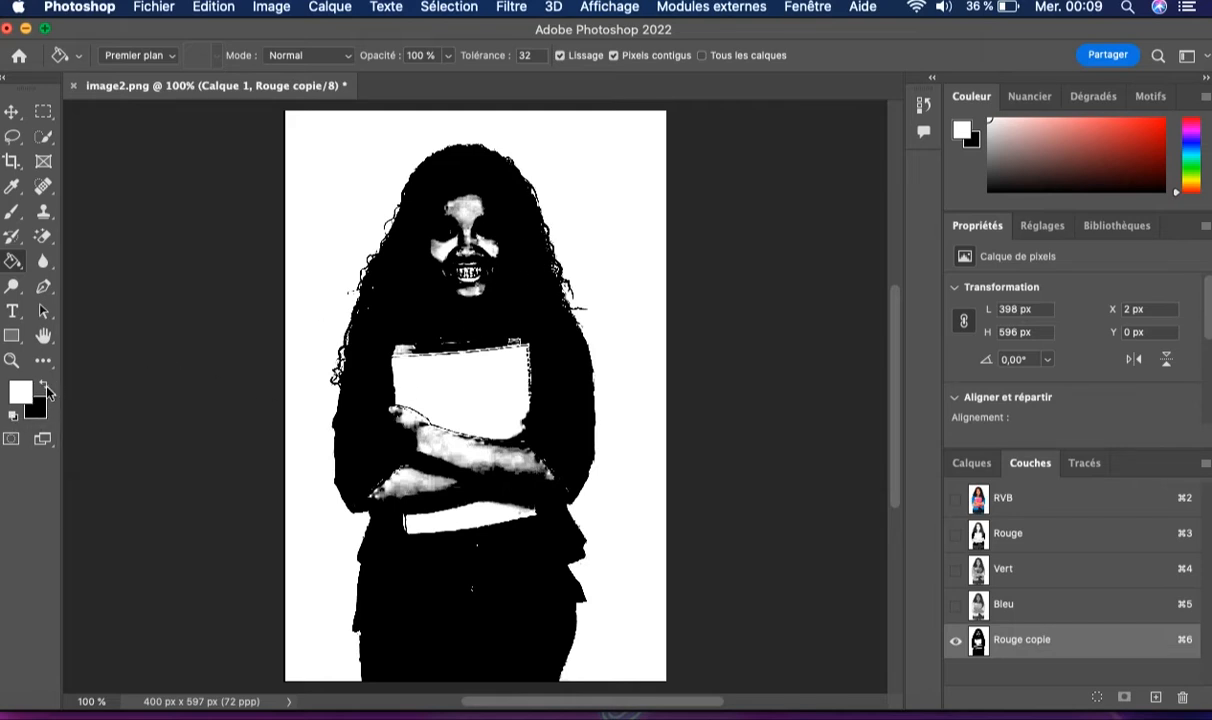
left_click(45, 389)
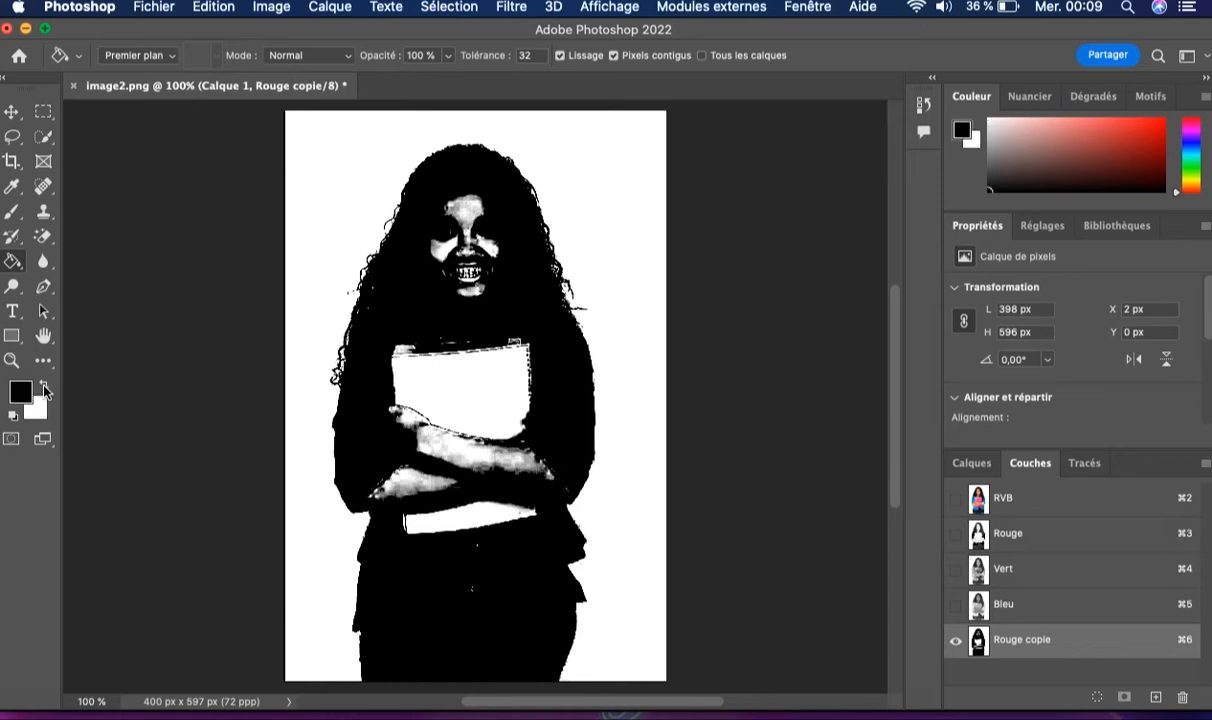
Step: Paint the remaining light areas of the face, folder and arms black with the Brush tool in the Rouge copie channel
left_click(12, 216)
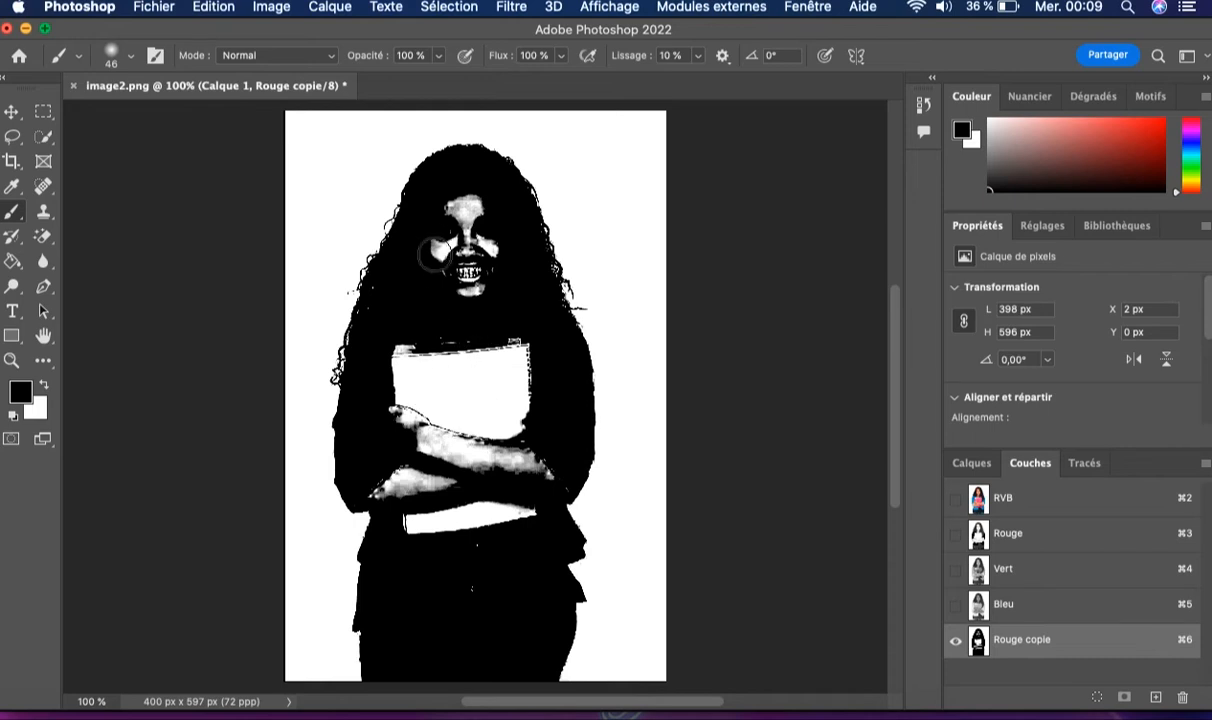
mouse_move(474, 231)
left_mouse_down()
mouse_move(484, 270)
mouse_move(473, 201)
mouse_move(472, 221)
mouse_move(445, 216)
mouse_move(461, 234)
mouse_move(447, 292)
mouse_move(433, 255)
mouse_move(473, 273)
mouse_move(488, 308)
mouse_move(481, 336)
mouse_move(440, 334)
mouse_move(401, 352)
mouse_move(403, 373)
mouse_move(391, 340)
mouse_move(413, 418)
mouse_move(393, 405)
mouse_move(443, 430)
mouse_move(442, 353)
mouse_move(424, 368)
mouse_move(445, 430)
mouse_move(464, 362)
mouse_move(511, 333)
mouse_move(479, 371)
mouse_move(526, 358)
mouse_move(523, 434)
mouse_move(500, 455)
mouse_move(450, 372)
mouse_move(474, 319)
mouse_move(470, 429)
mouse_move(470, 393)
mouse_move(499, 401)
mouse_move(535, 494)
mouse_move(542, 445)
mouse_move(556, 465)
mouse_move(554, 491)
mouse_move(516, 511)
mouse_move(514, 473)
mouse_move(503, 541)
mouse_move(440, 441)
mouse_move(452, 401)
mouse_move(485, 494)
mouse_move(434, 476)
mouse_move(435, 423)
mouse_move(415, 446)
mouse_move(430, 498)
mouse_move(374, 483)
mouse_move(408, 520)
mouse_move(431, 501)
mouse_move(429, 552)
mouse_move(447, 522)
mouse_move(468, 554)
left_mouse_up()
mouse_move(483, 475)
left_mouse_down()
mouse_move(528, 490)
mouse_move(476, 419)
mouse_move(460, 463)
mouse_move(462, 421)
left_mouse_up()
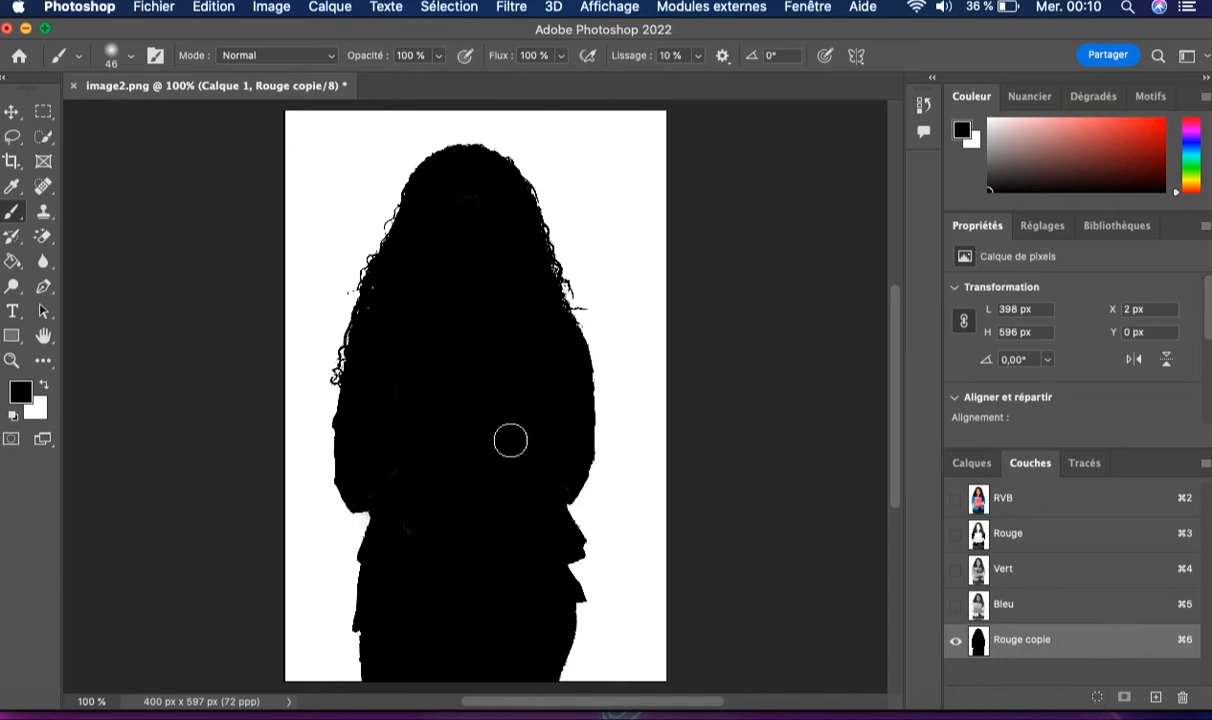
Step: Load the Rouge copie channel as a selection and return to the RVB composite with the Quick Selection tool active
left_click(1098, 698)
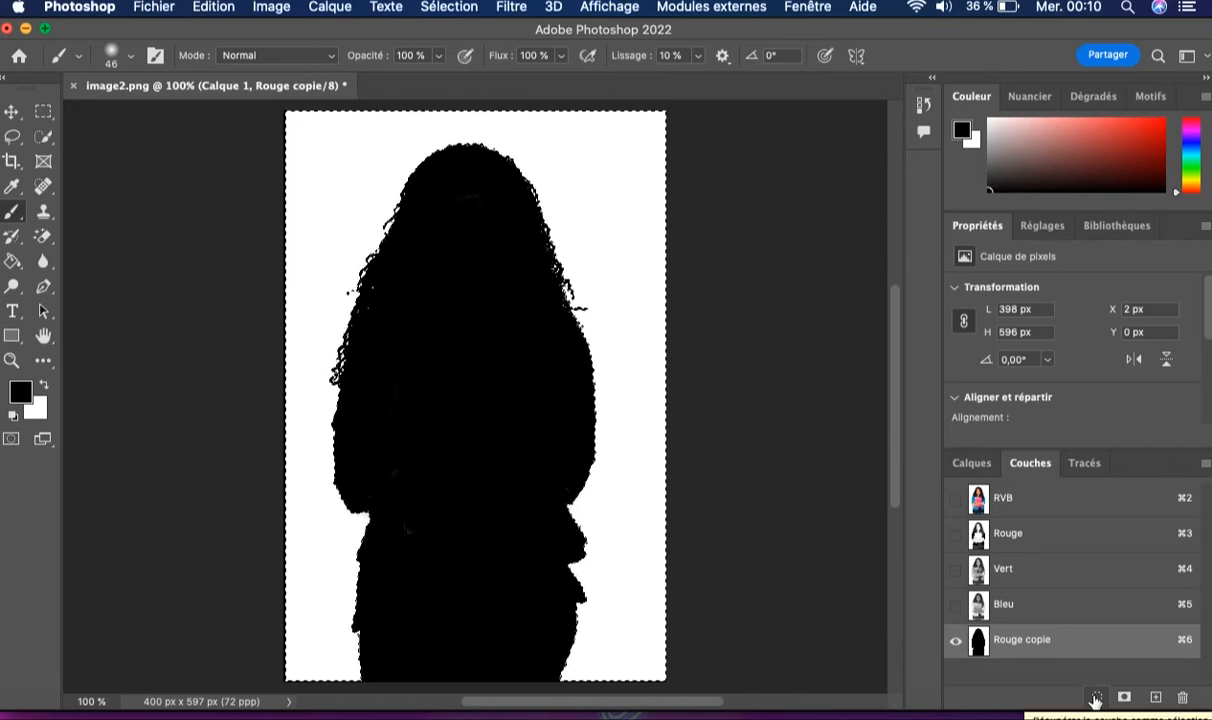
left_click(1049, 508)
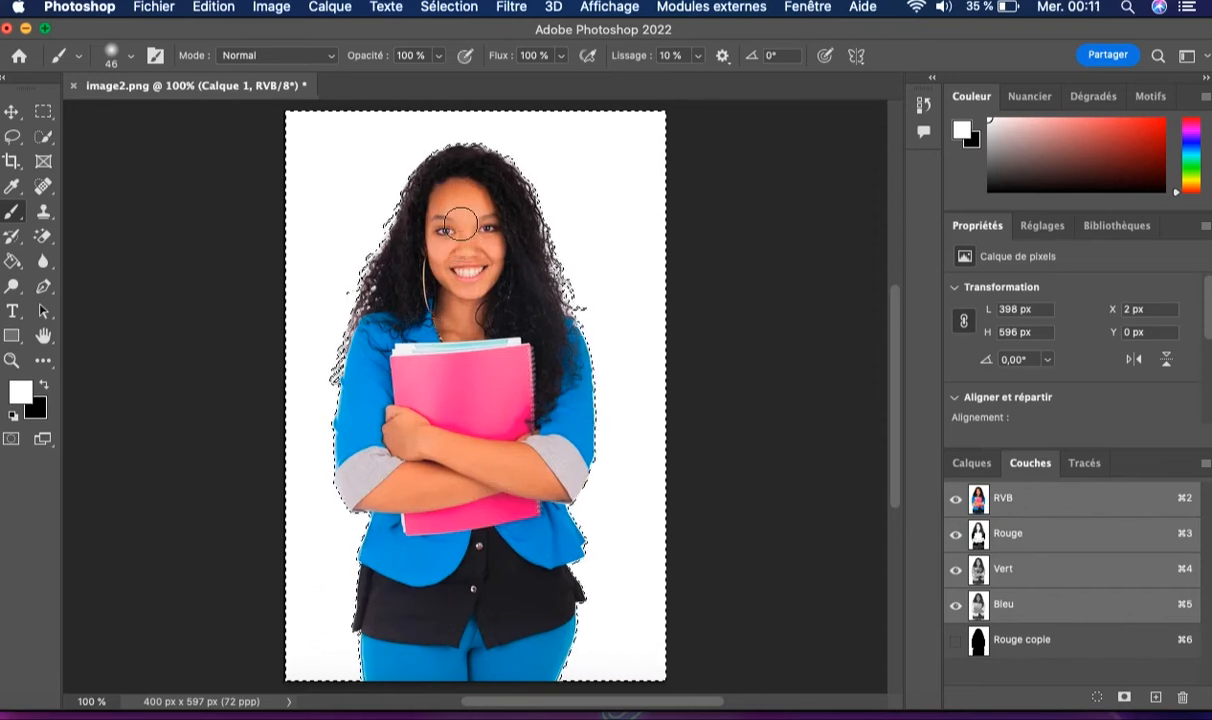
left_click(43, 140)
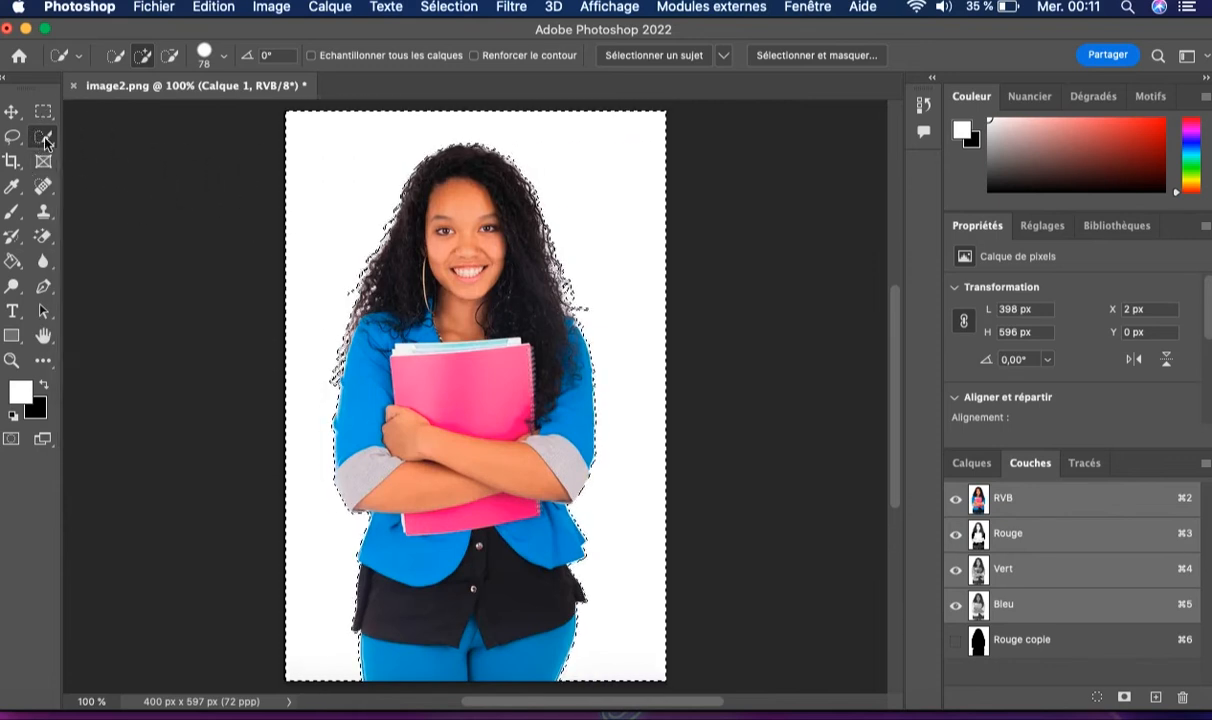
left_click(812, 55)
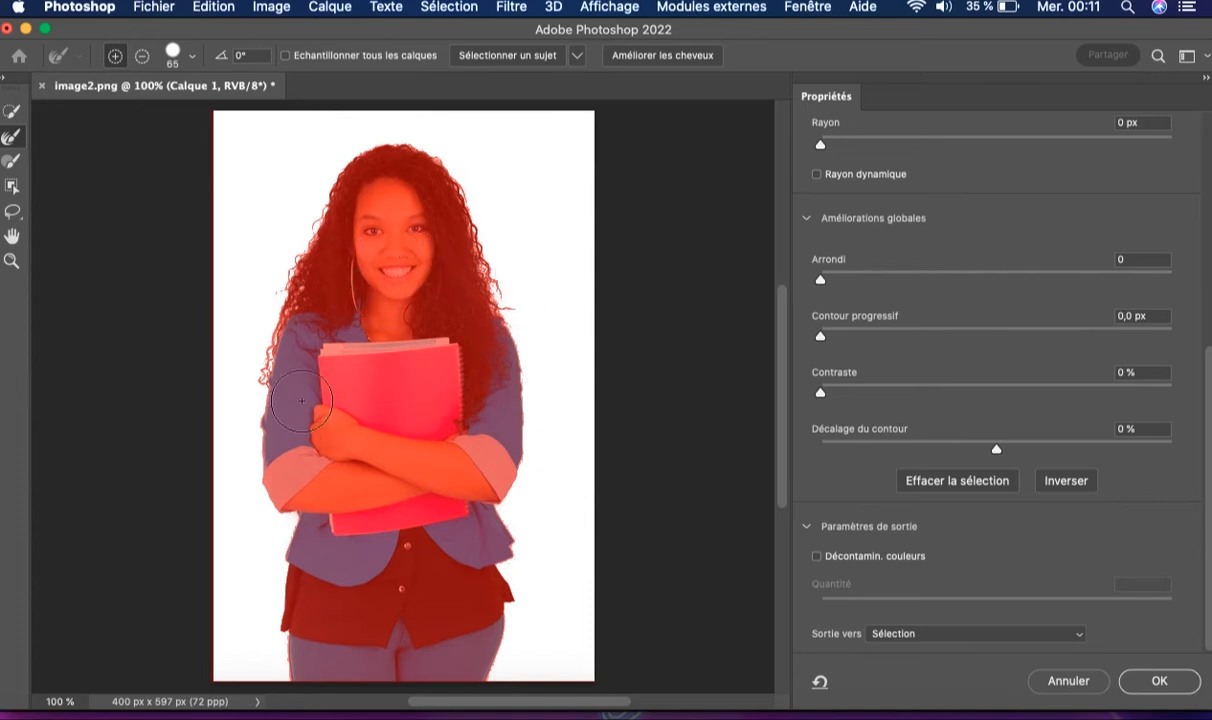
scroll(965, 228, "up", 5)
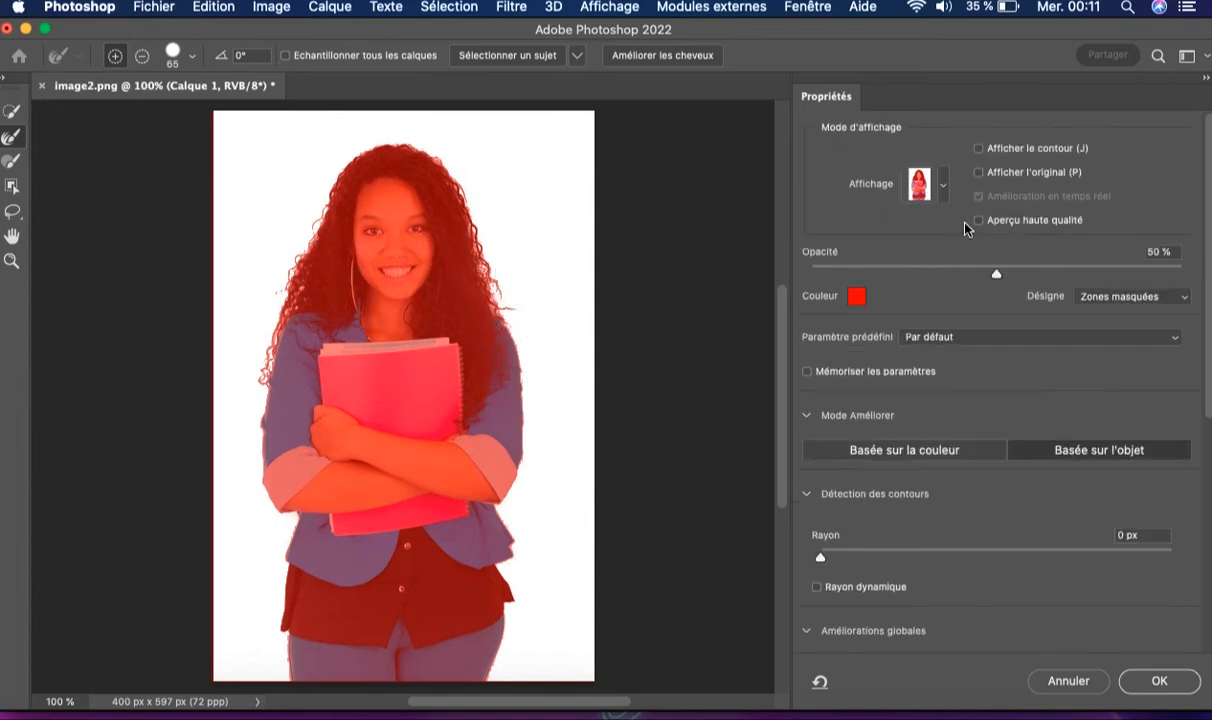
left_click(945, 189)
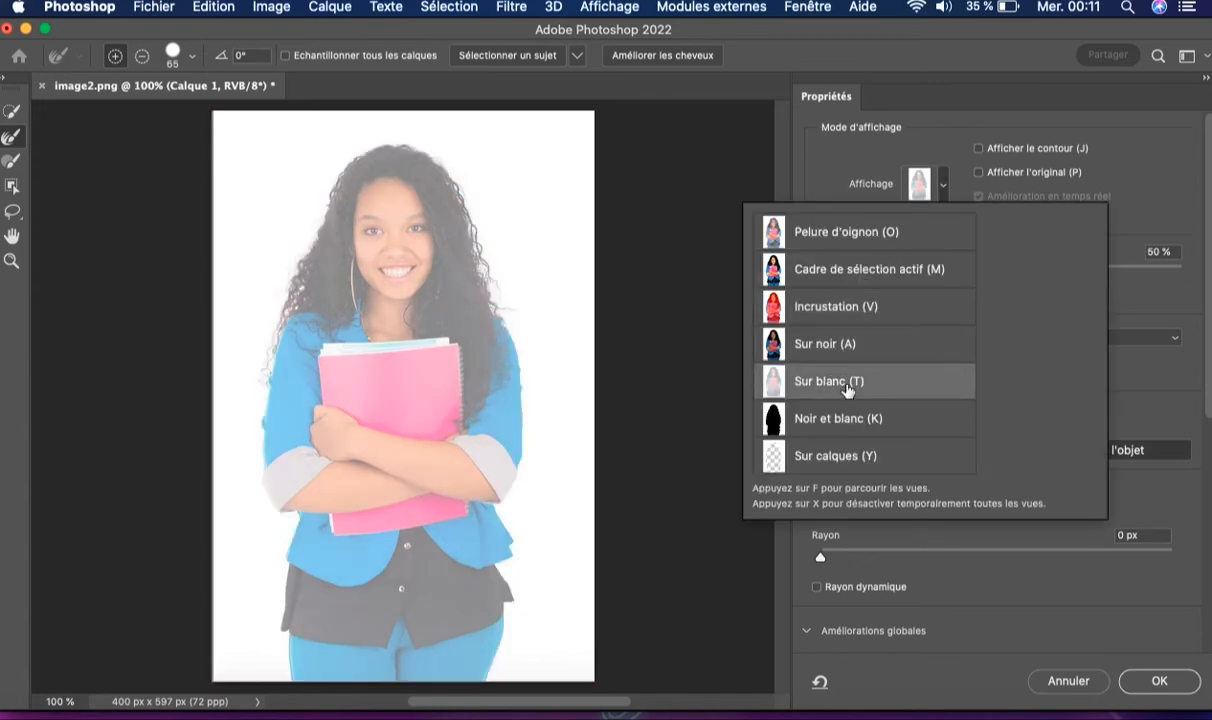
left_click(855, 308)
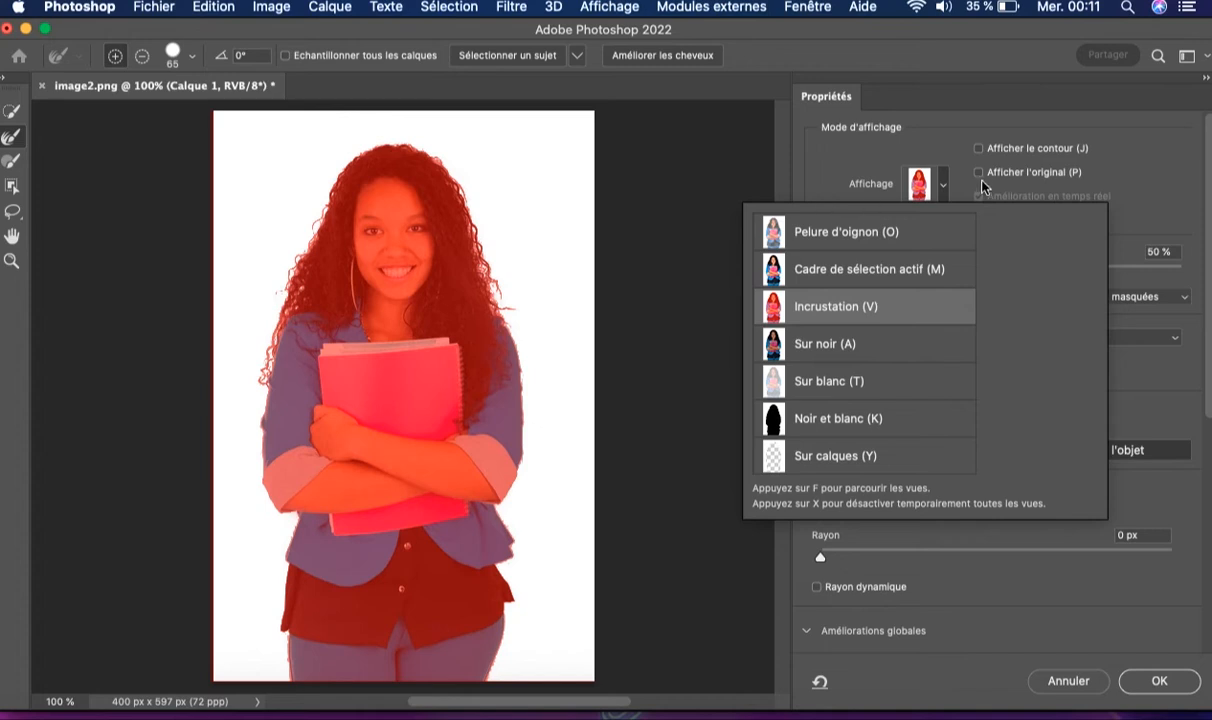
left_click(944, 189)
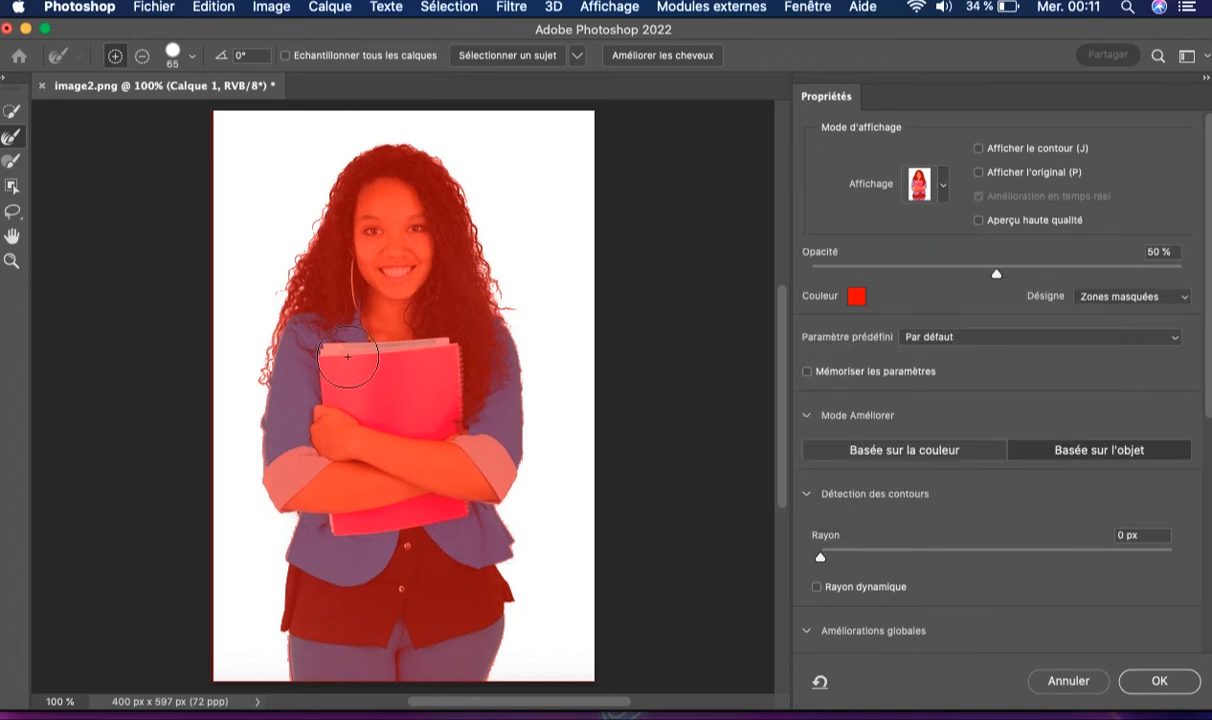
left_click(1066, 681)
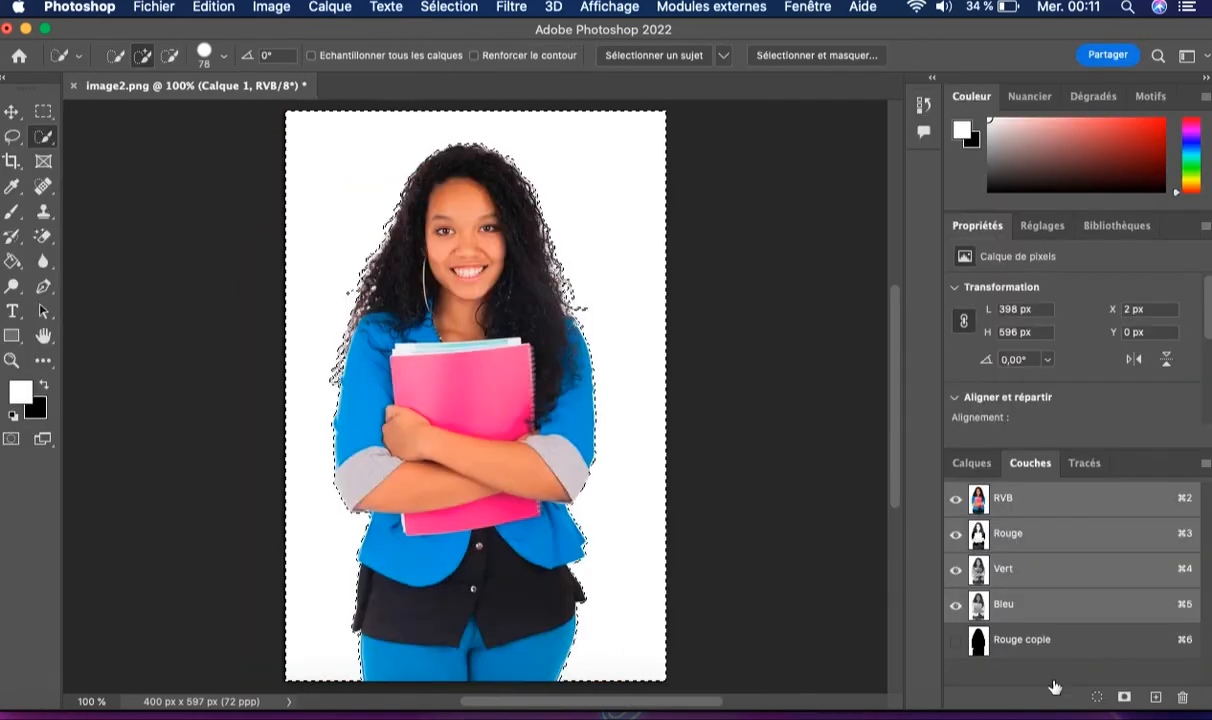
Step: Invert the selection to cover the woman instead of the background and open it in Select and Mask
right_click(469, 233)
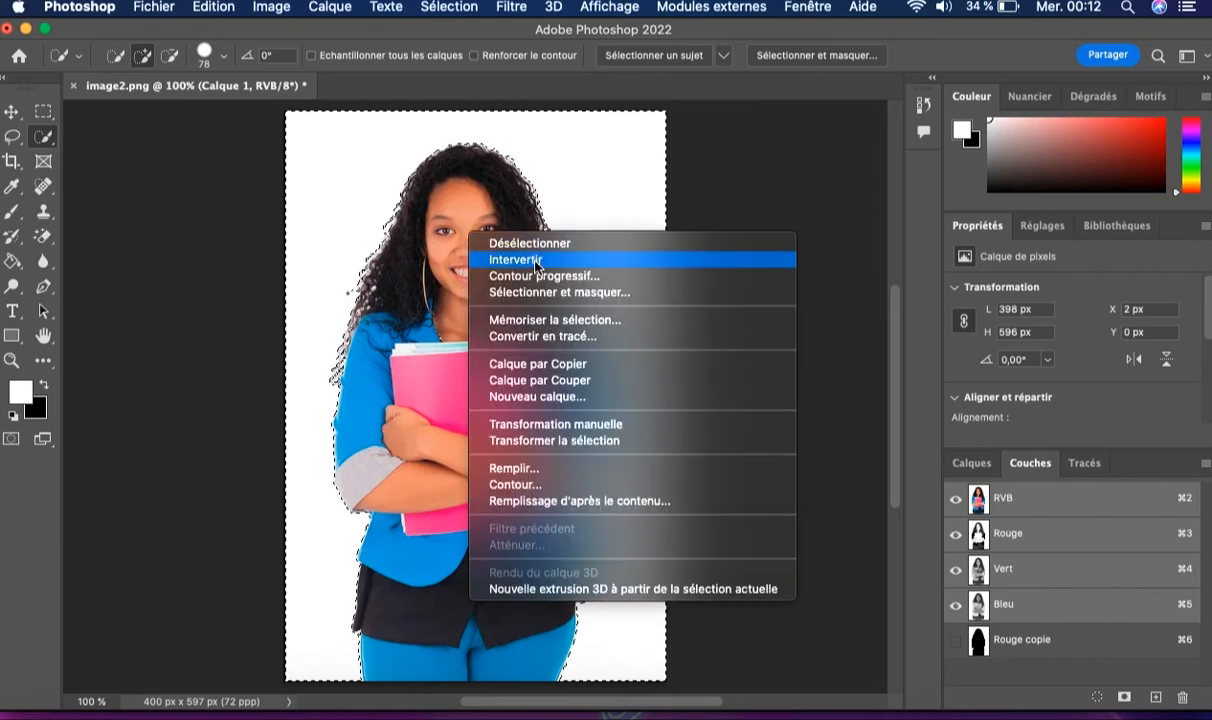
left_click(537, 261)
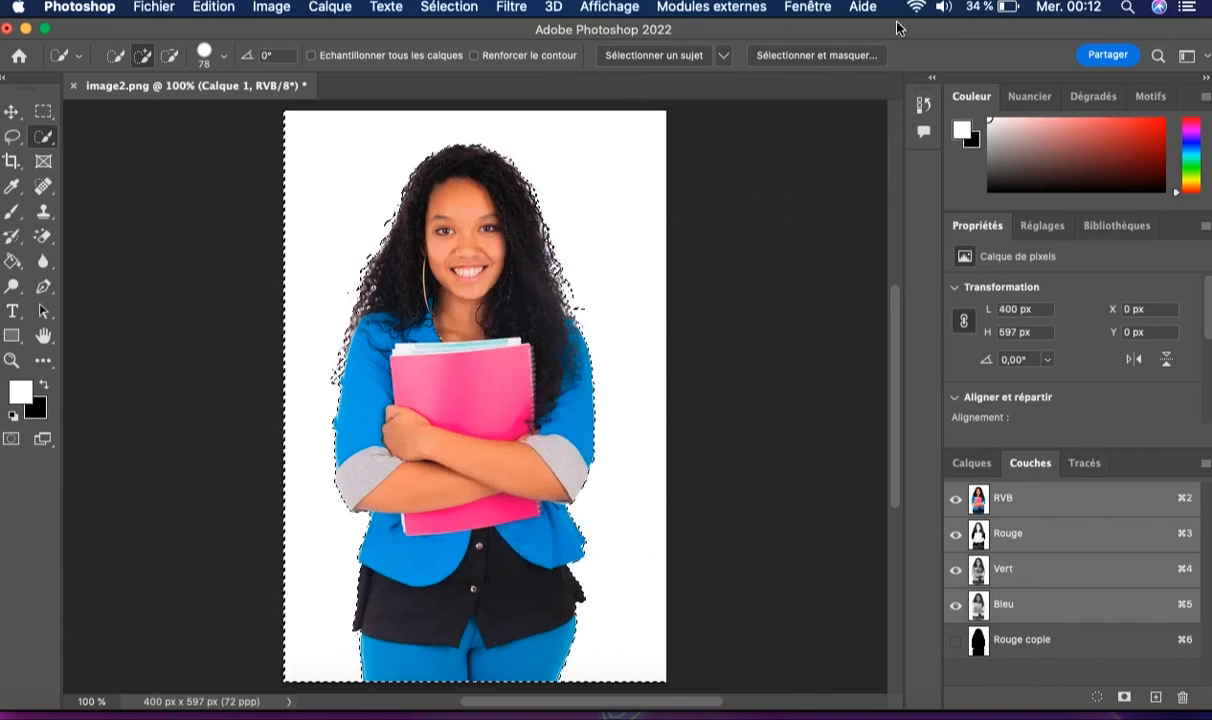
left_click(804, 57)
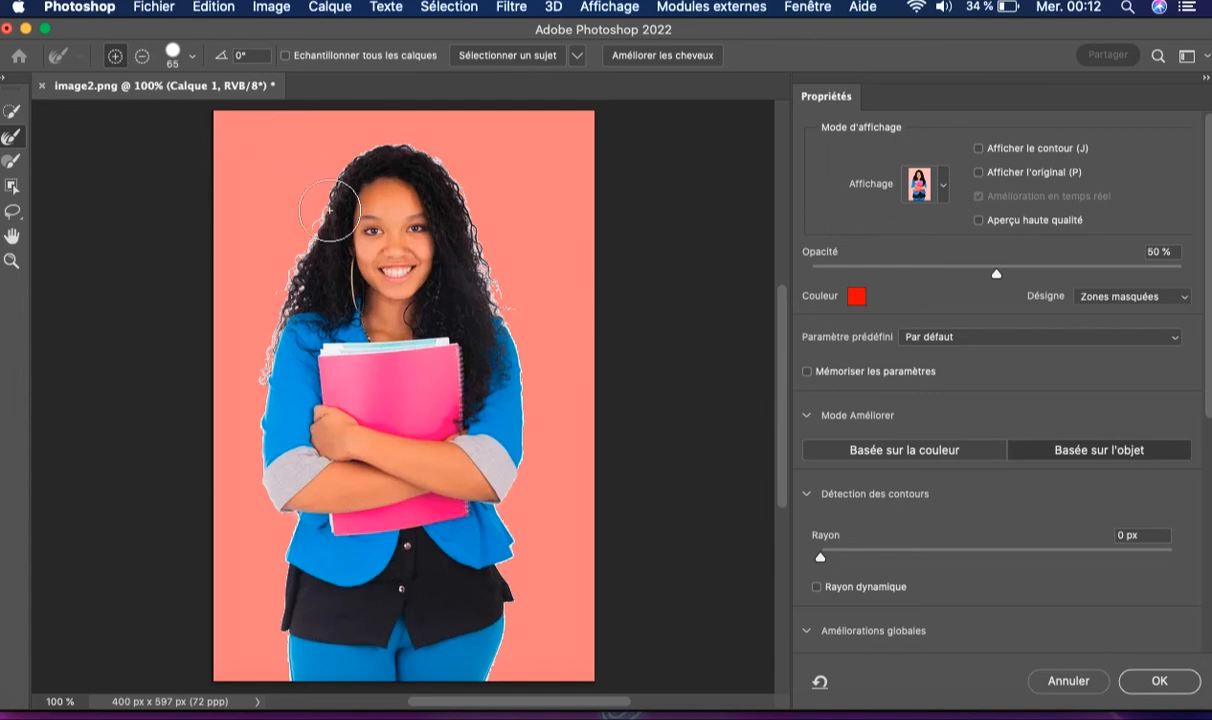
Step: Brush along the woman's hair, jacket and trouser outline with the Refine Edge Brush, undoing the first stroke that reaches the sleeve cuff
mouse_move(328, 210)
left_mouse_down()
mouse_move(308, 200)
mouse_move(260, 440)
mouse_move(272, 343)
mouse_move(284, 362)
left_mouse_up()
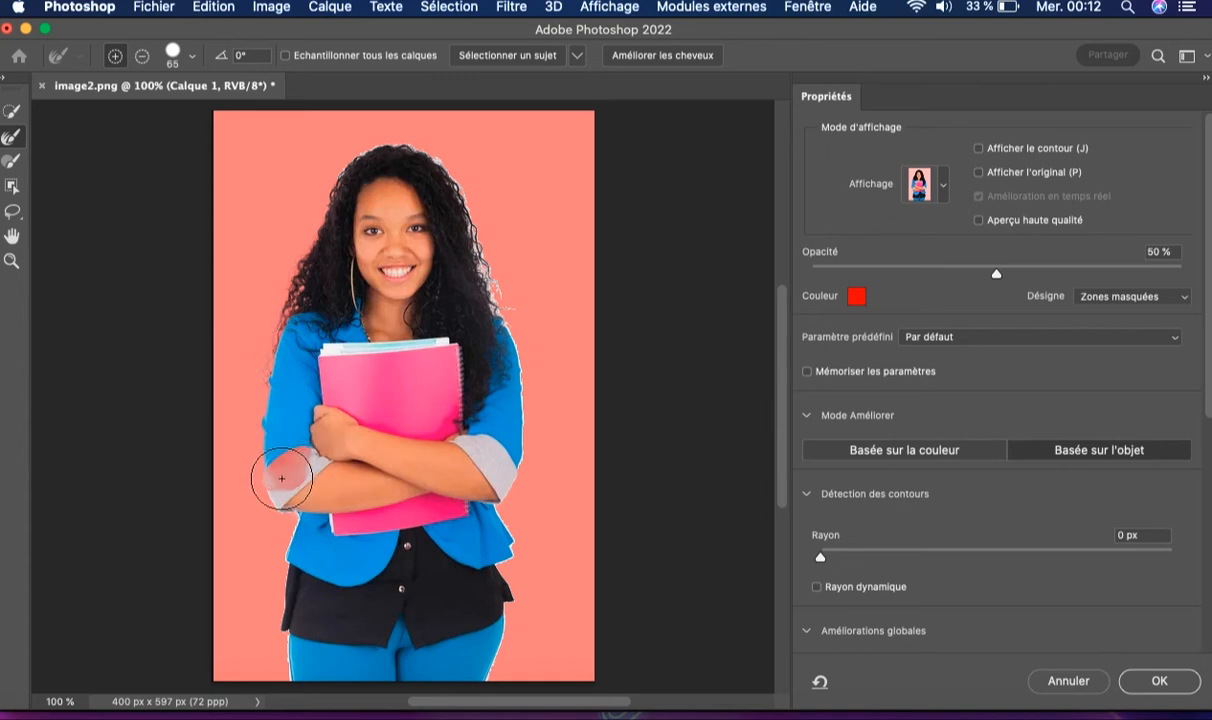
key("super+z")
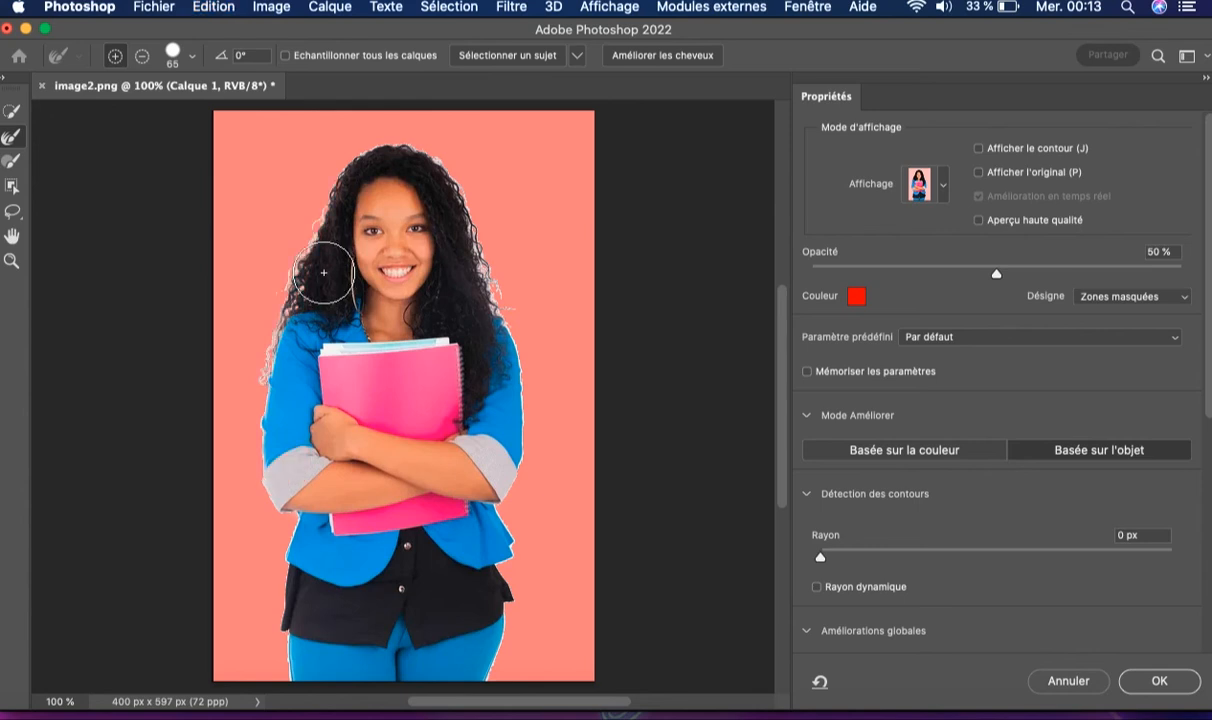
mouse_move(324, 272)
left_mouse_down()
mouse_move(327, 205)
mouse_move(405, 165)
mouse_move(392, 158)
mouse_move(417, 162)
mouse_move(501, 352)
left_mouse_up()
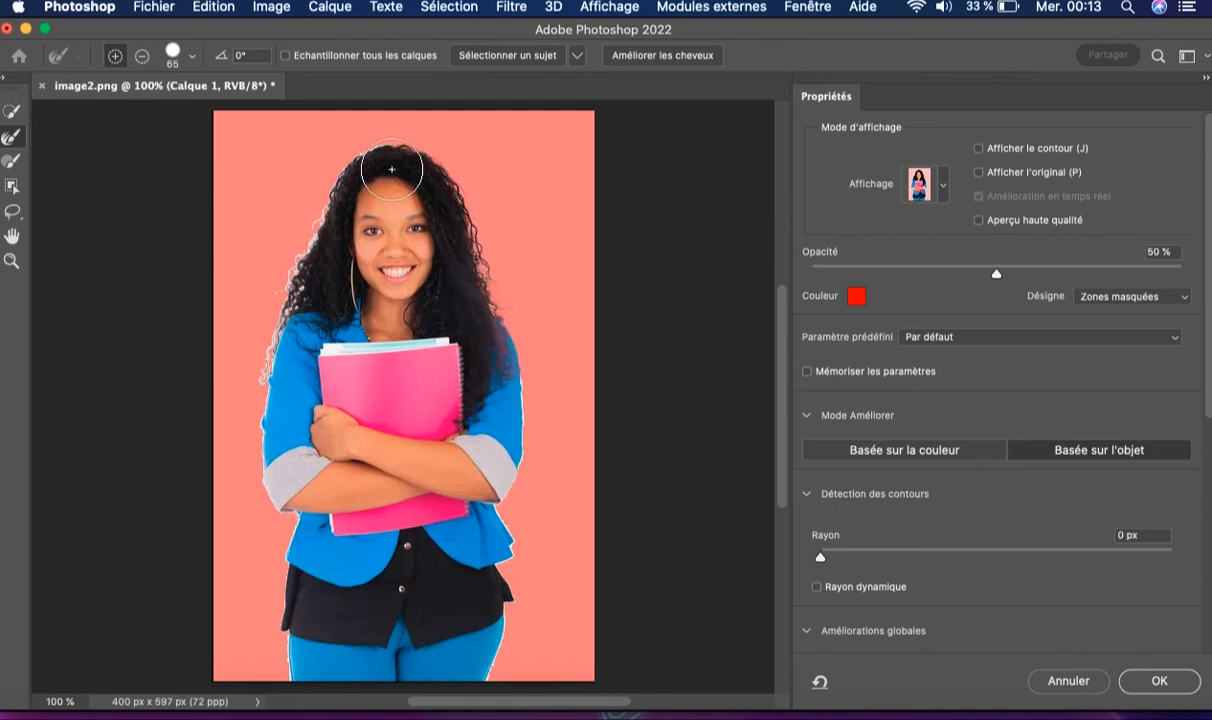
mouse_move(392, 170)
left_mouse_down()
mouse_move(360, 135)
mouse_move(305, 250)
mouse_move(276, 368)
left_mouse_up()
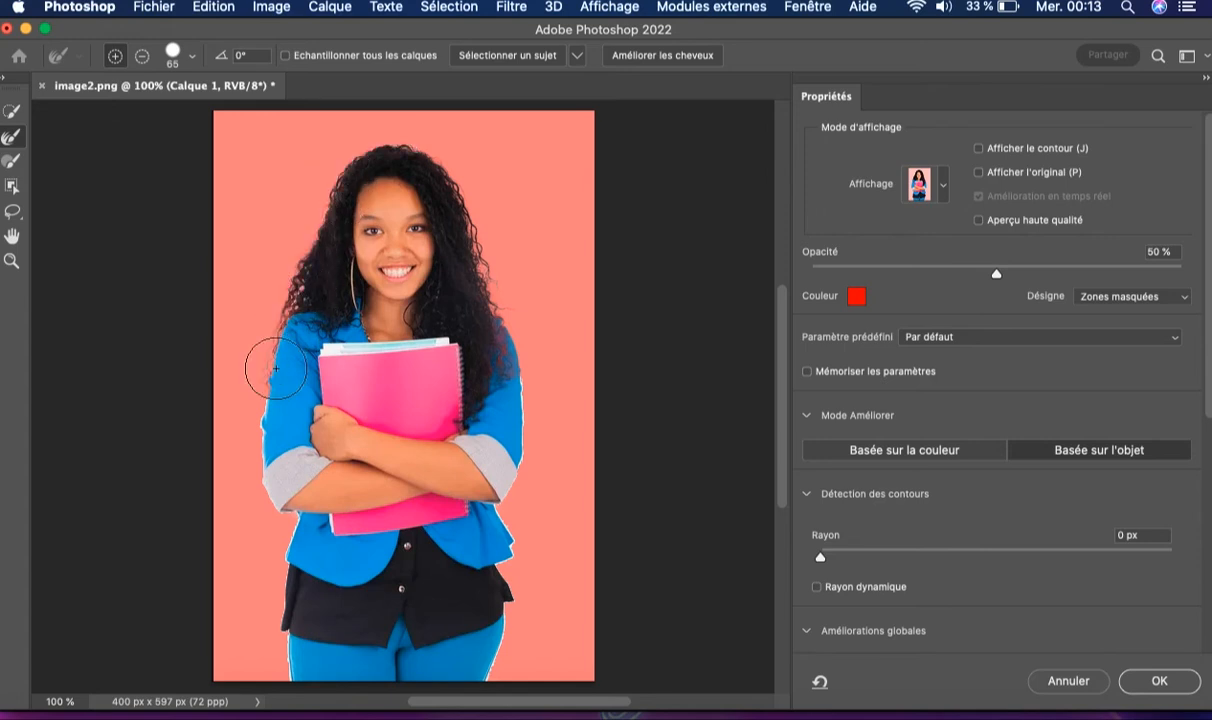
mouse_move(530, 360)
left_mouse_down()
mouse_move(497, 356)
mouse_move(514, 380)
mouse_move(498, 527)
left_mouse_up()
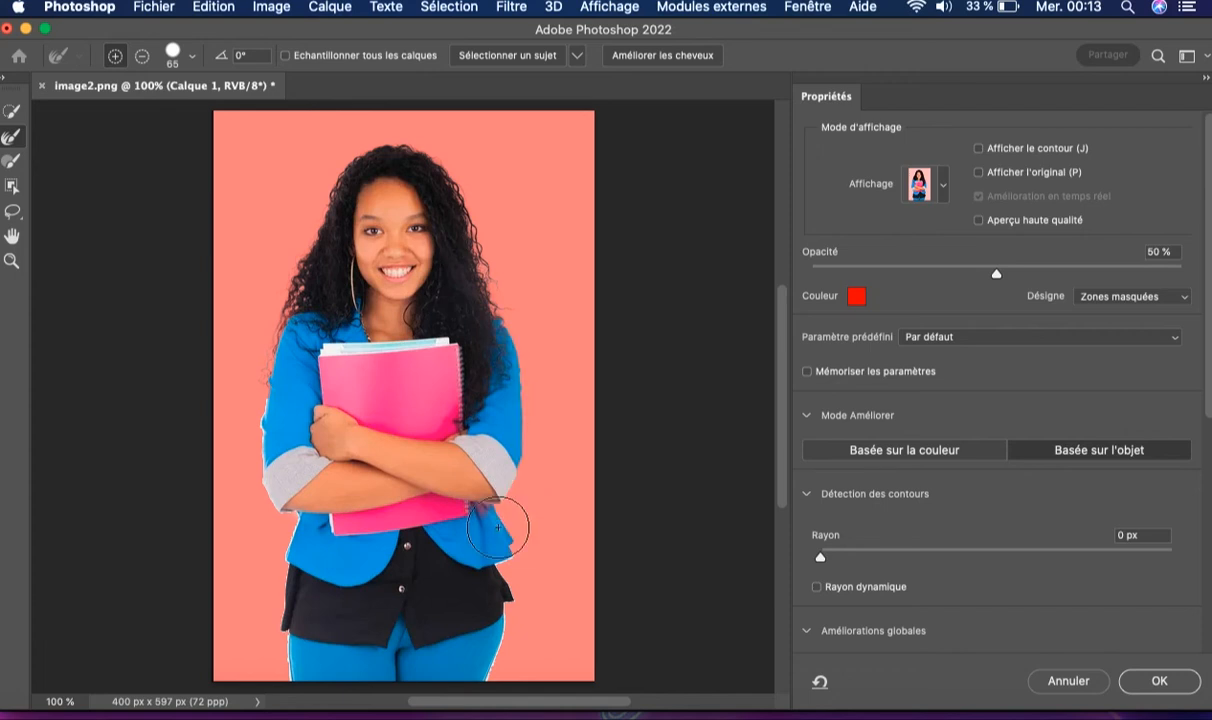
left_click_drag(494, 546, 479, 665)
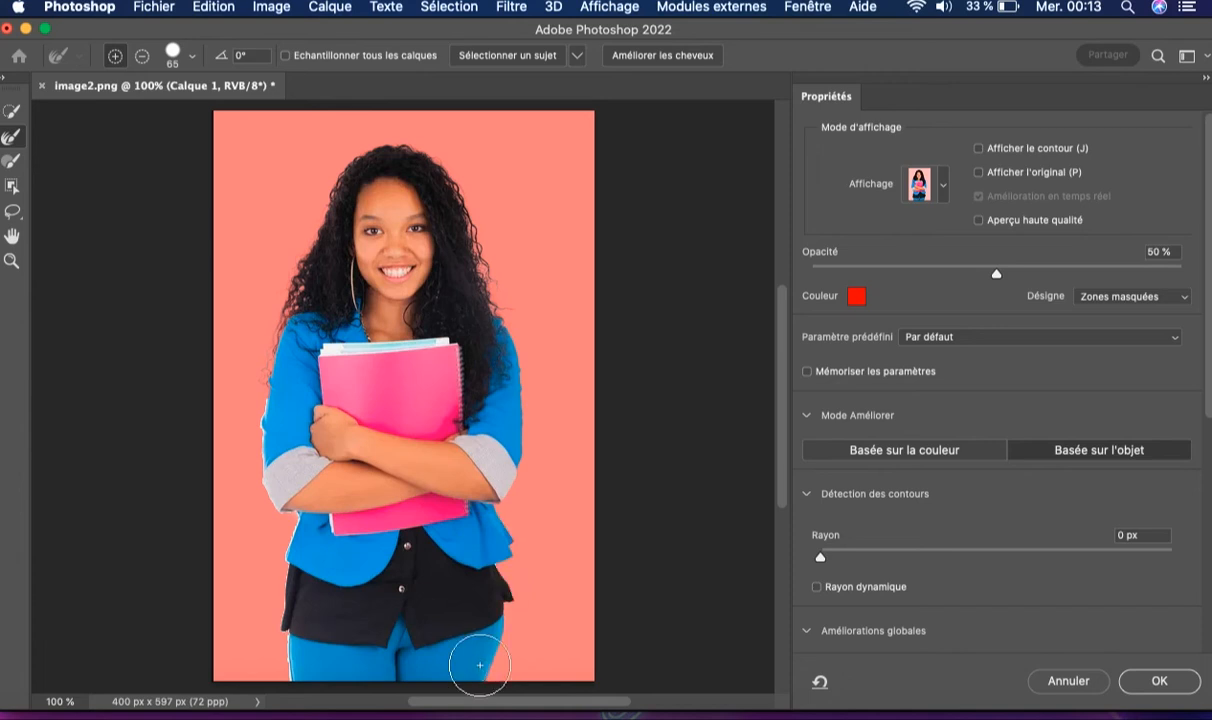
mouse_move(285, 670)
left_mouse_down()
mouse_move(303, 526)
mouse_move(279, 482)
mouse_move(280, 418)
left_mouse_up()
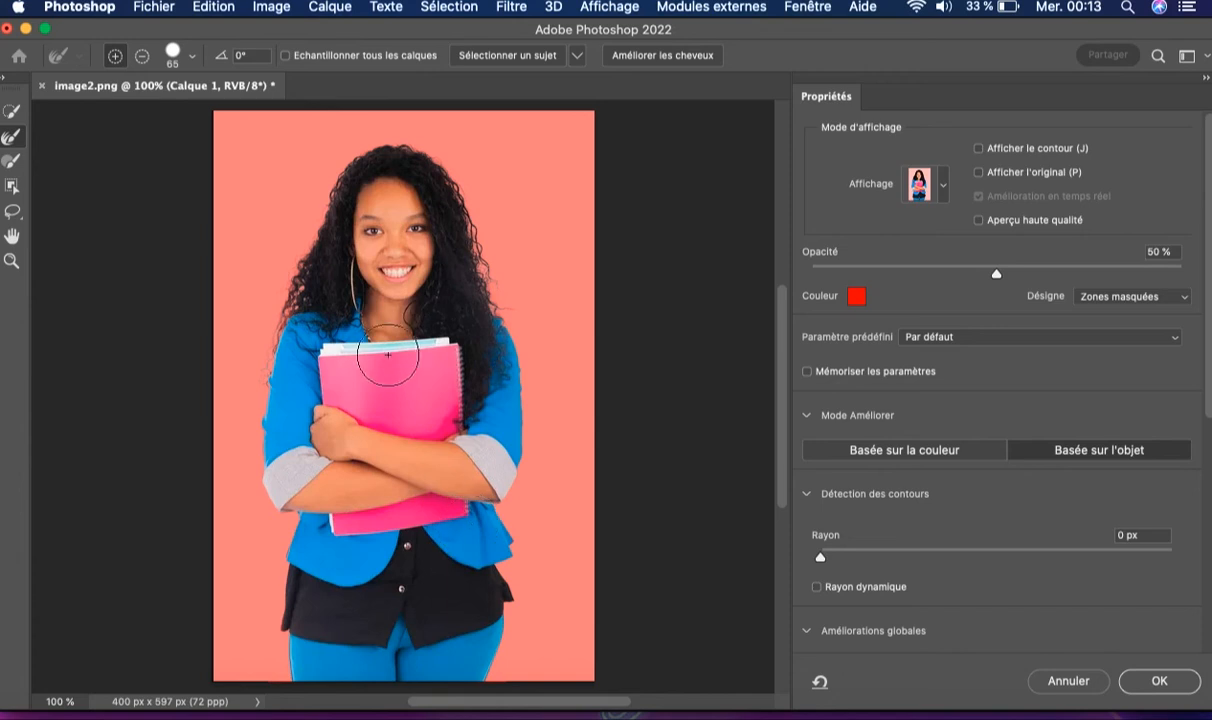
mouse_move(262, 400)
left_mouse_down()
mouse_move(273, 402)
mouse_move(283, 280)
mouse_move(318, 185)
mouse_move(355, 168)
mouse_move(423, 172)
mouse_move(497, 340)
left_mouse_up()
Step: Set the edge detection radius (Rayon) to 1 px and the feather (Contour progressif) to 0,5 px
scroll(947, 398, "down", 4)
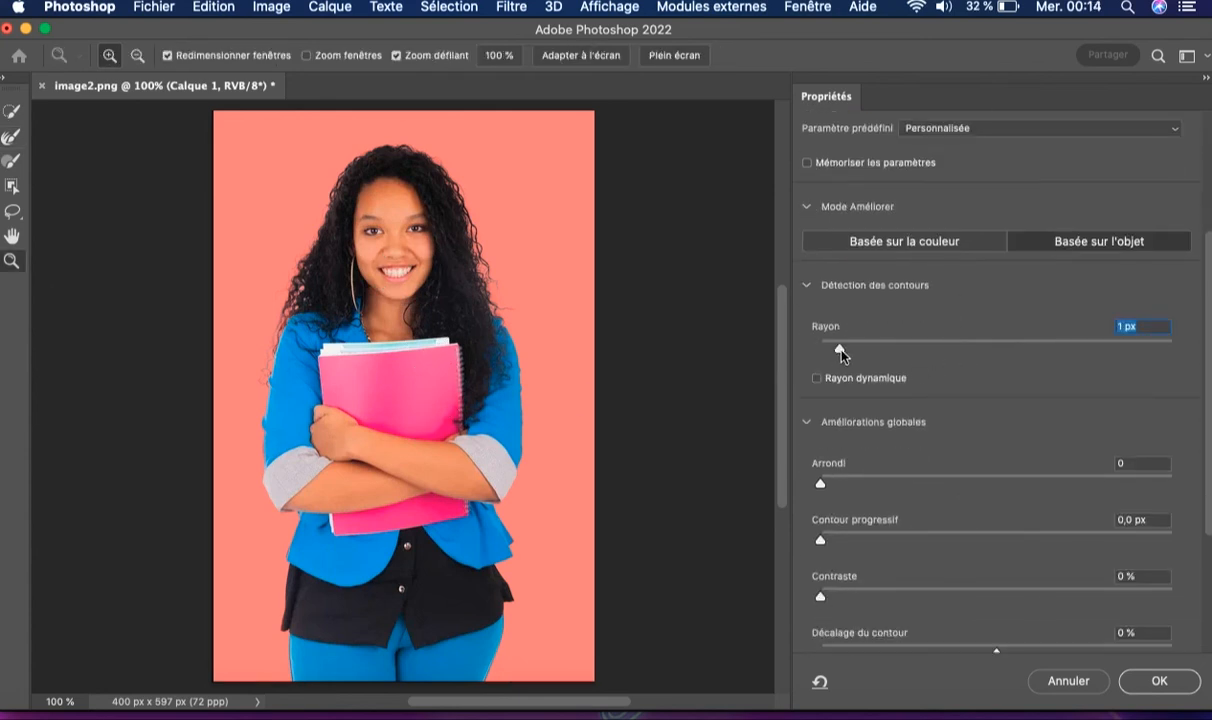
left_click(820, 486)
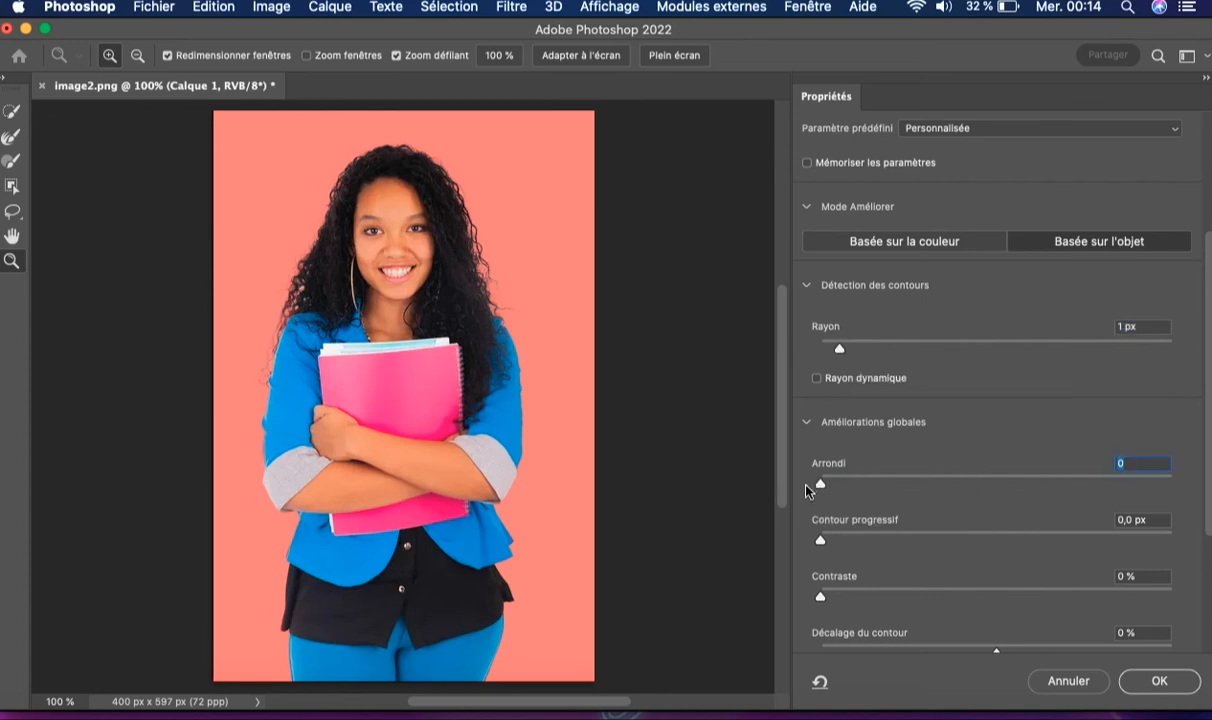
left_click_drag(820, 540, 826, 543)
left_click(829, 541)
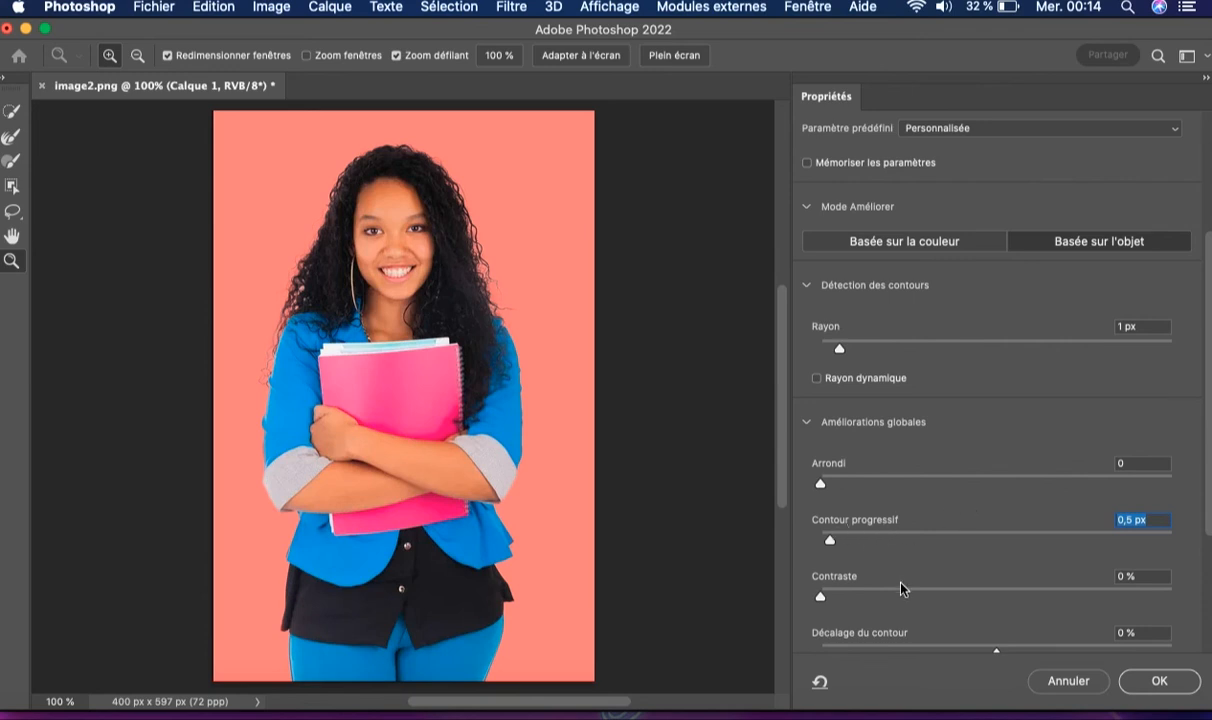
Step: Output the refined selection to a new layer (Nouveau calque) and apply it
scroll(900, 586, "down", 4)
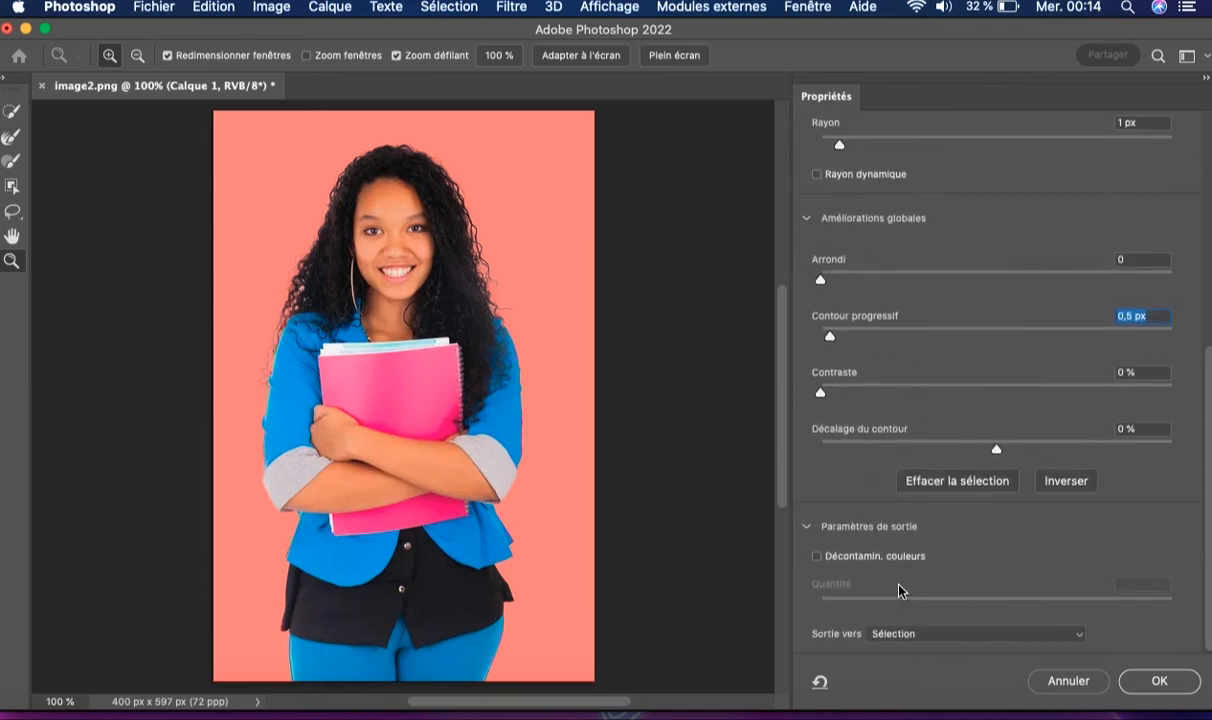
left_click(985, 636)
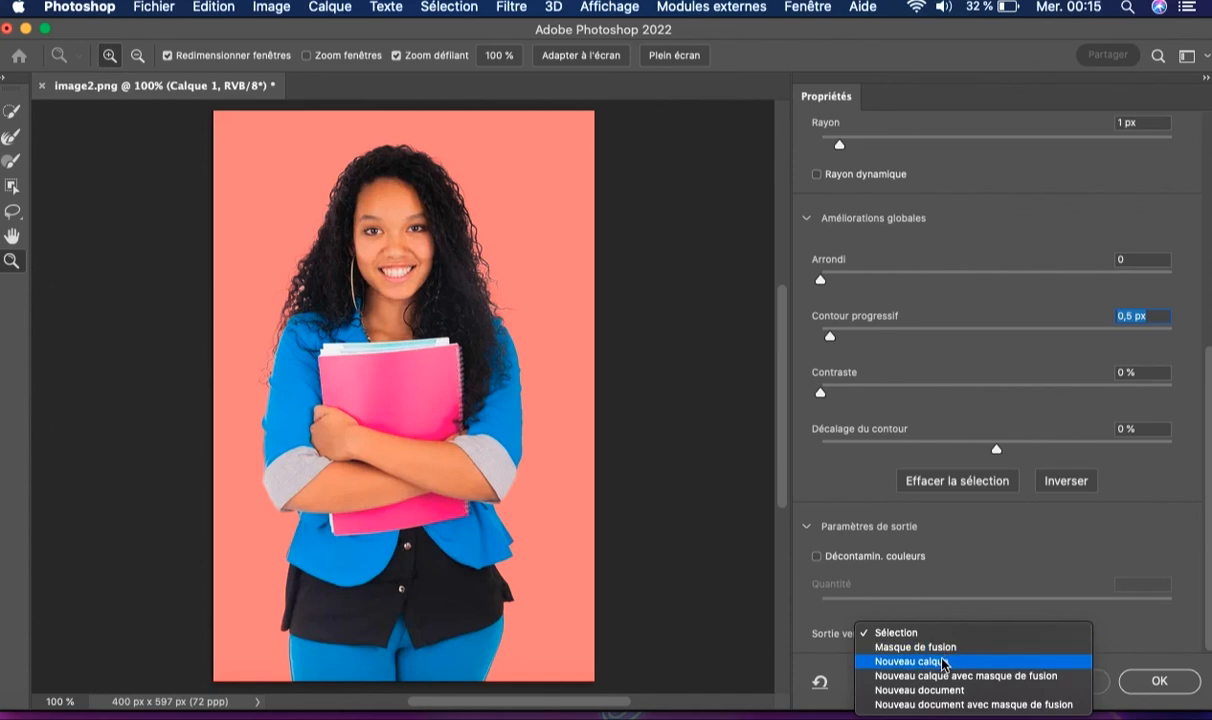
left_click(943, 662)
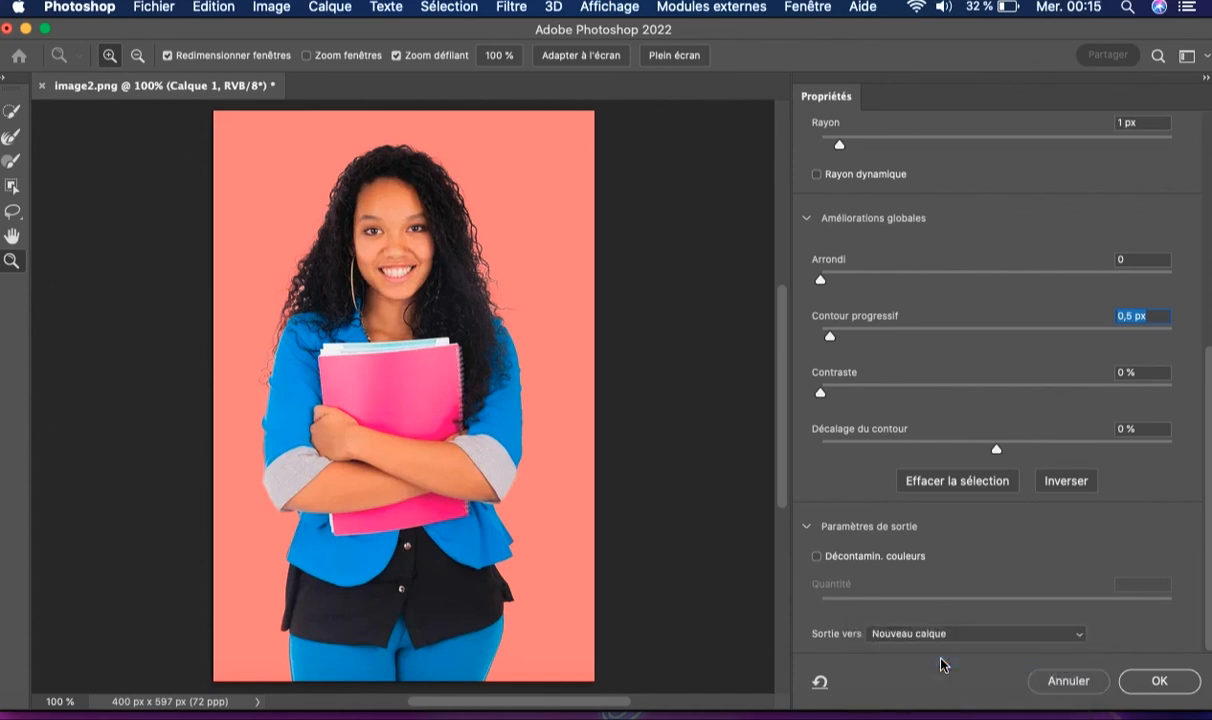
left_click(1158, 682)
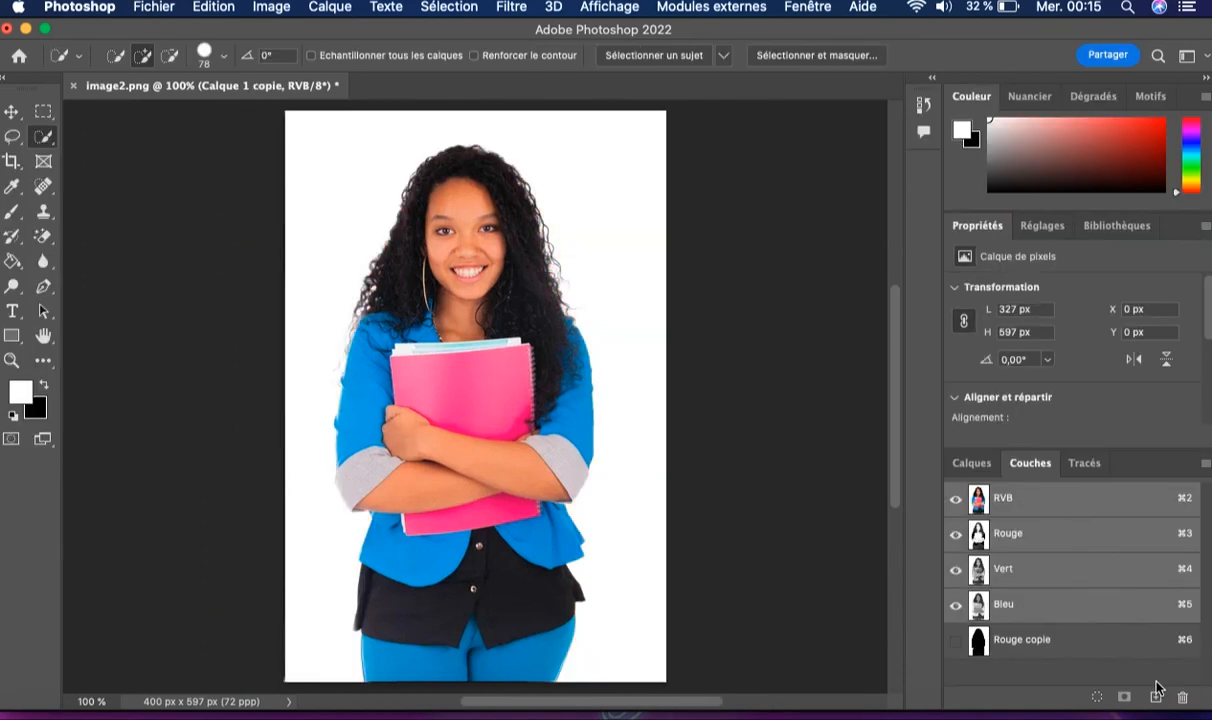
Step: Show the original Calque 1 in the layer list and hide it again to compare it with the cut-out
left_click(988, 466)
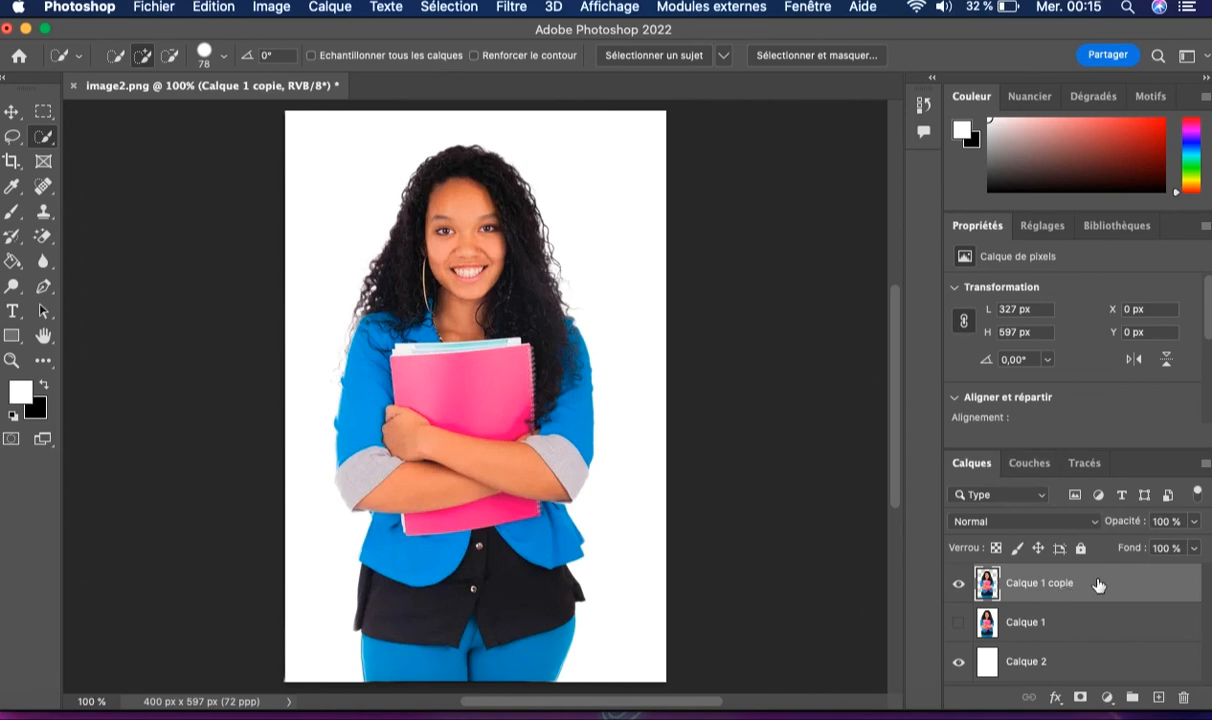
left_click(1063, 622)
left_click(959, 622)
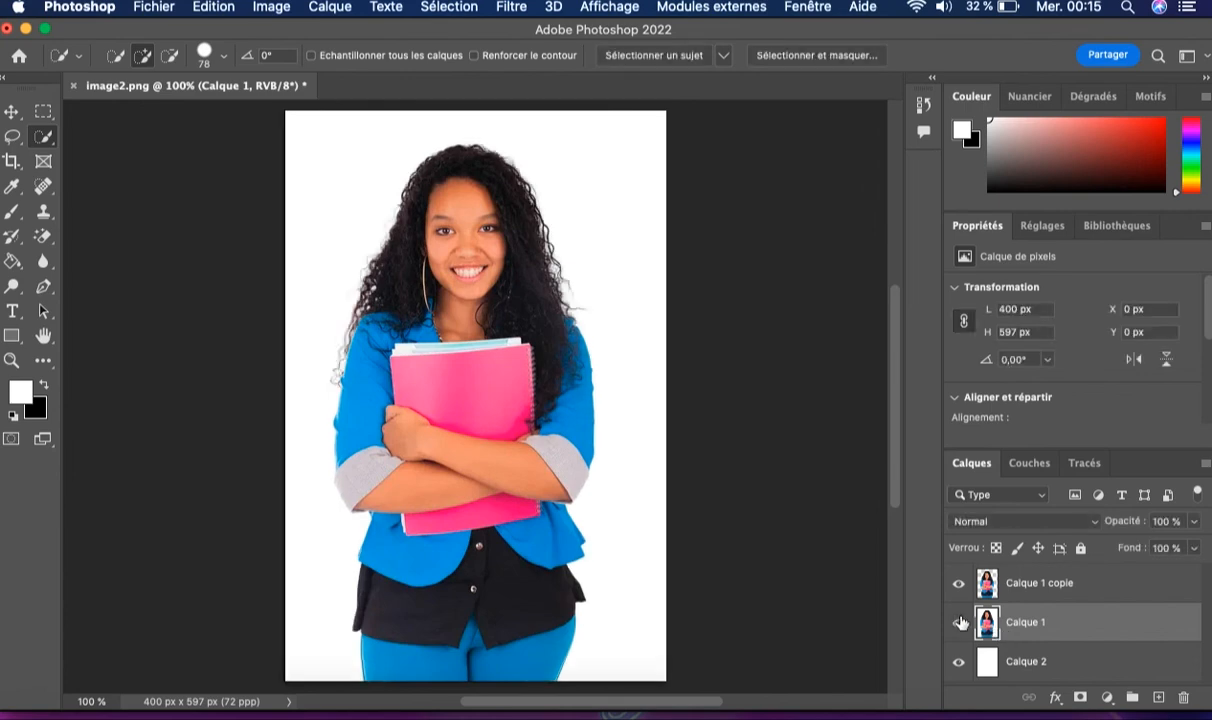
left_click(959, 622)
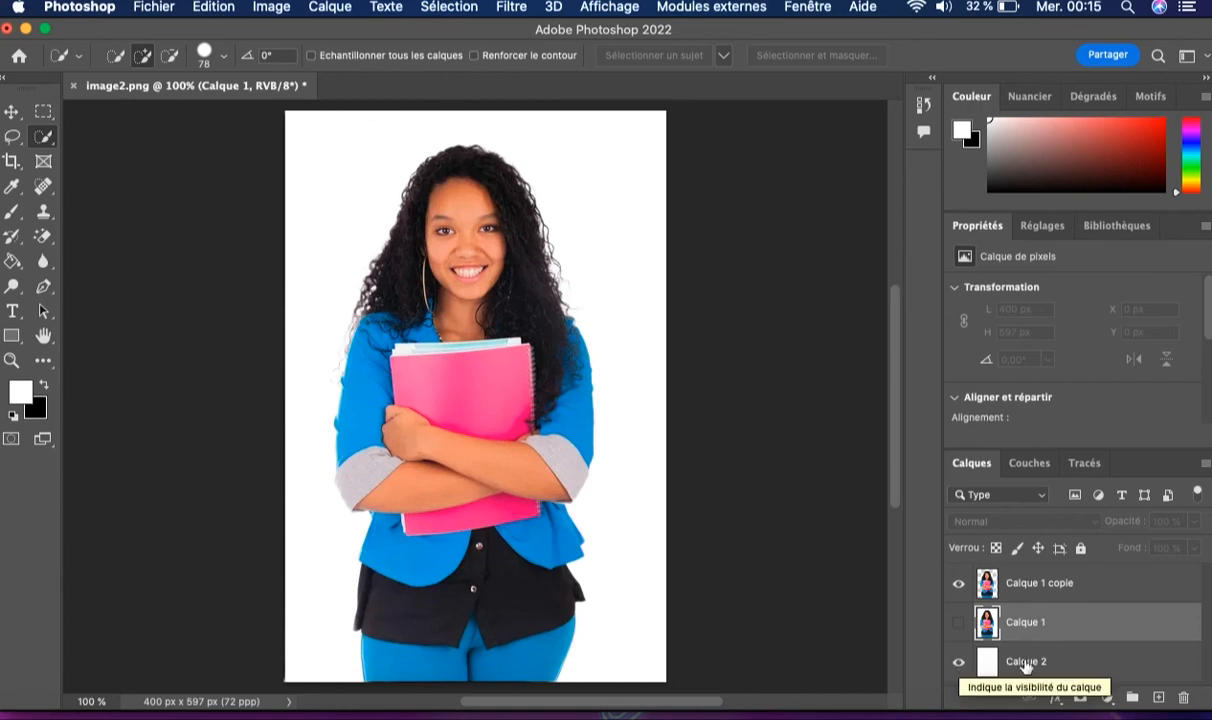
Step: Set the foreground colour to green 04ed14 and fill the background layer Calque 2 with it using the Paint Bucket
left_click(1074, 662)
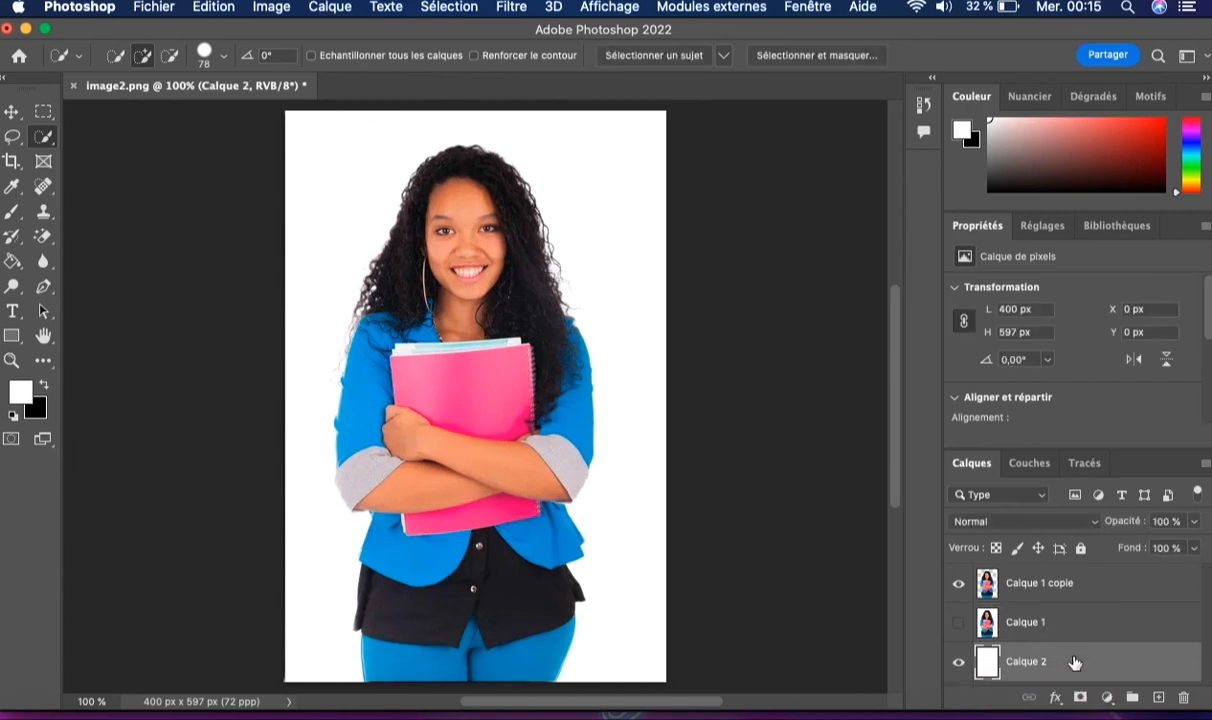
left_click(19, 393)
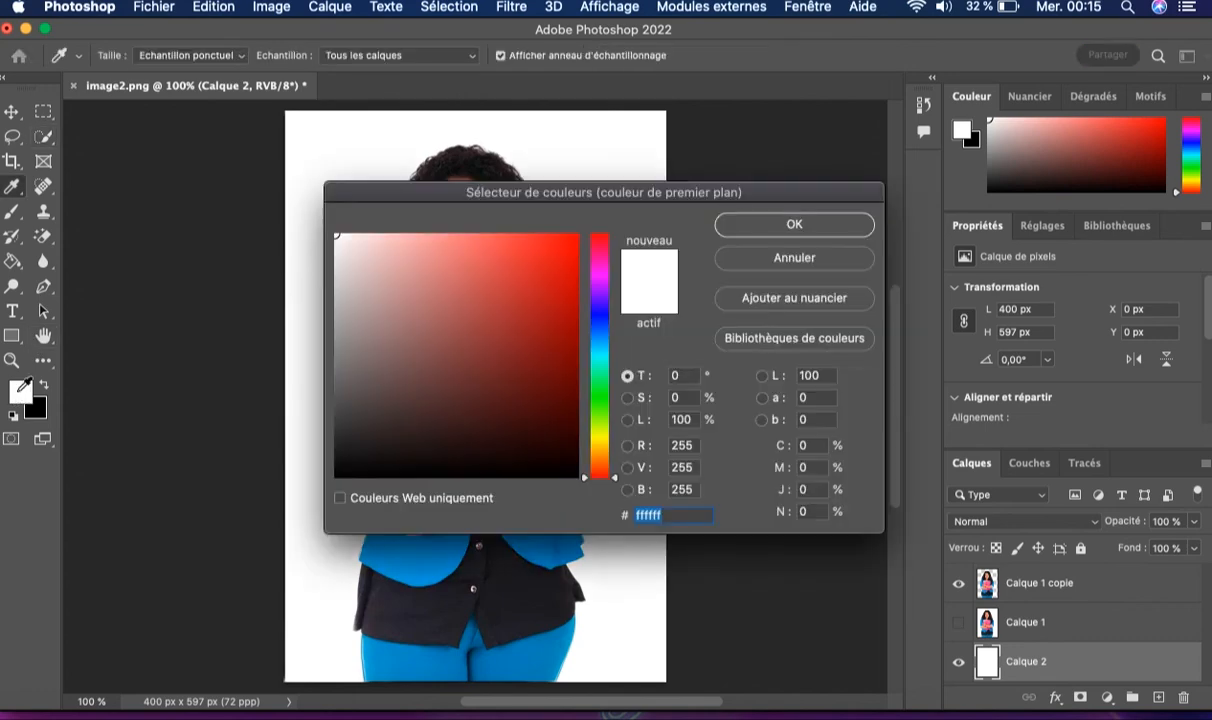
left_click(600, 395)
left_click(574, 251)
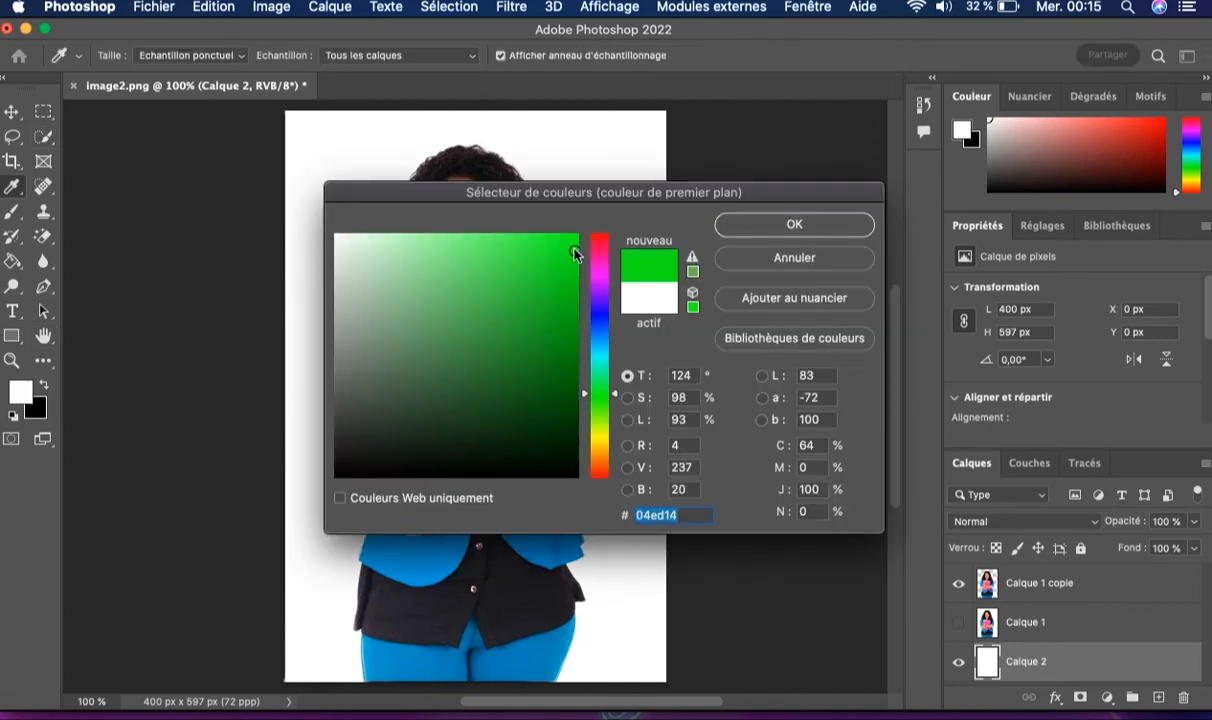
left_click(780, 220)
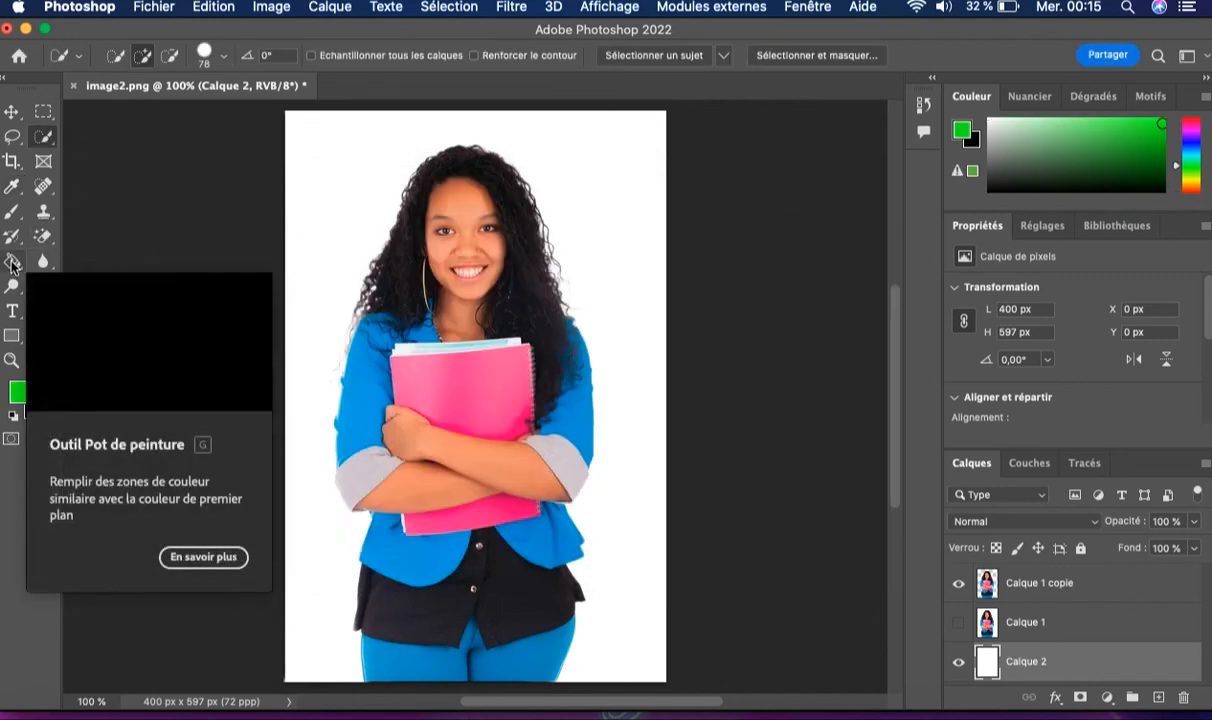
left_click(13, 263)
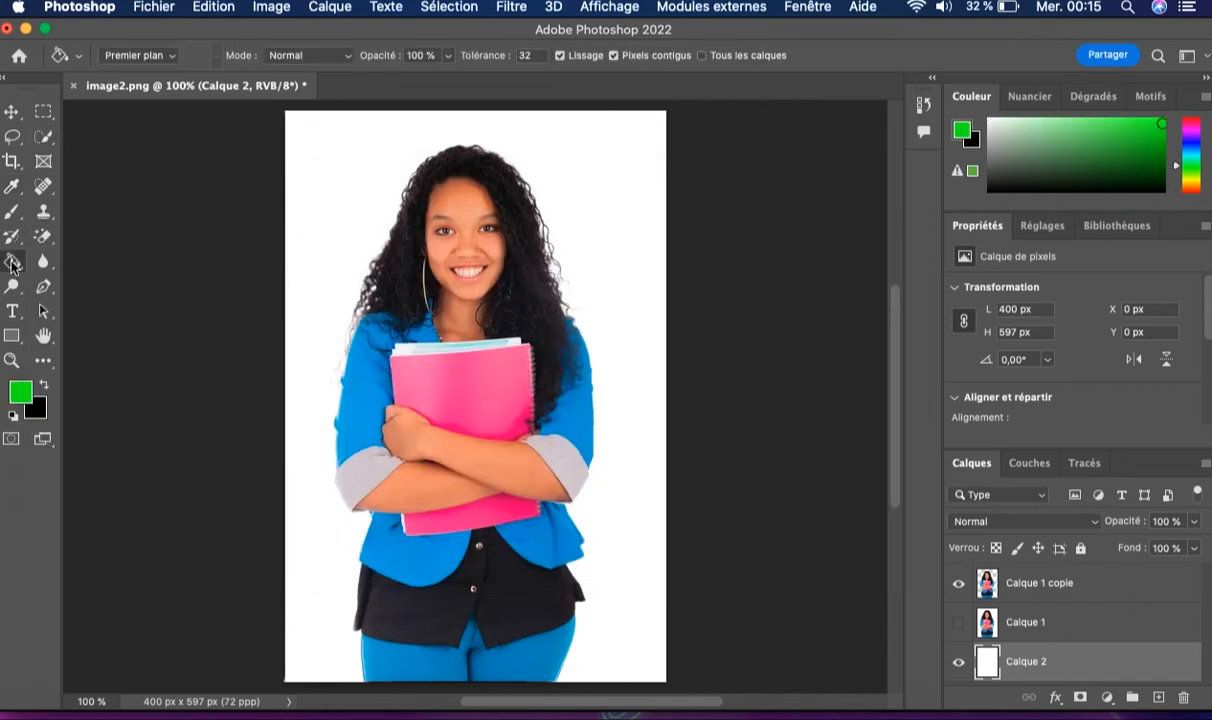
left_click(332, 167)
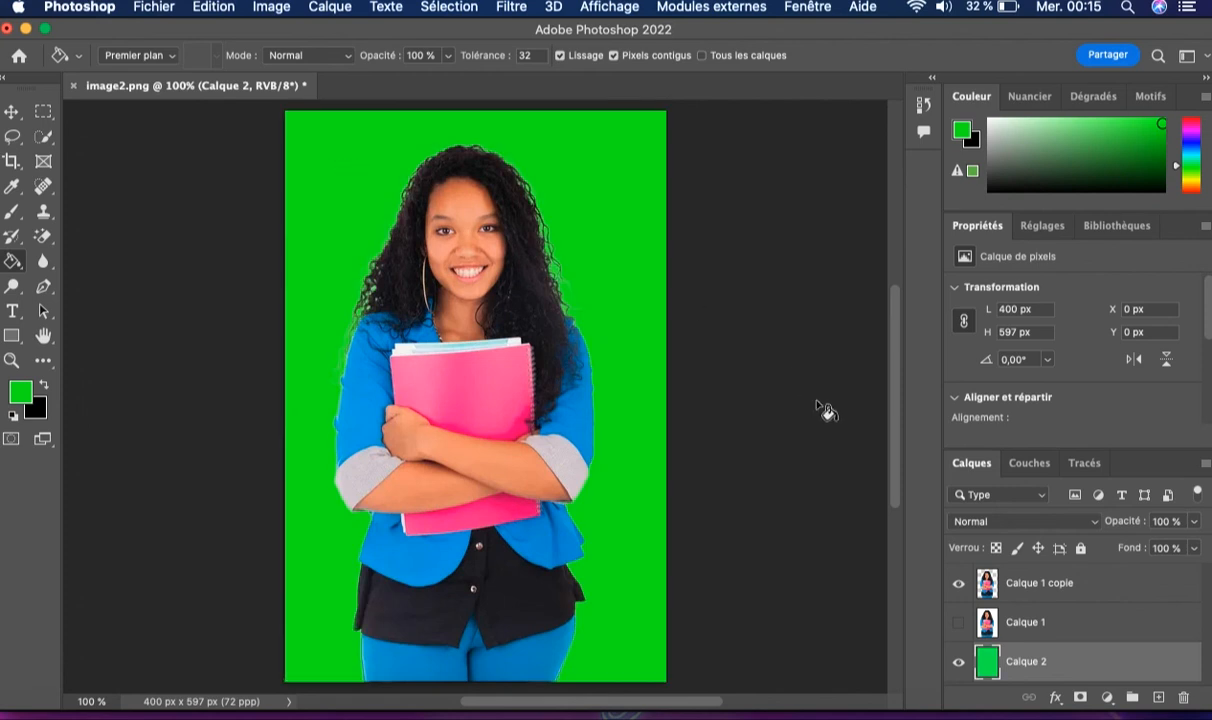